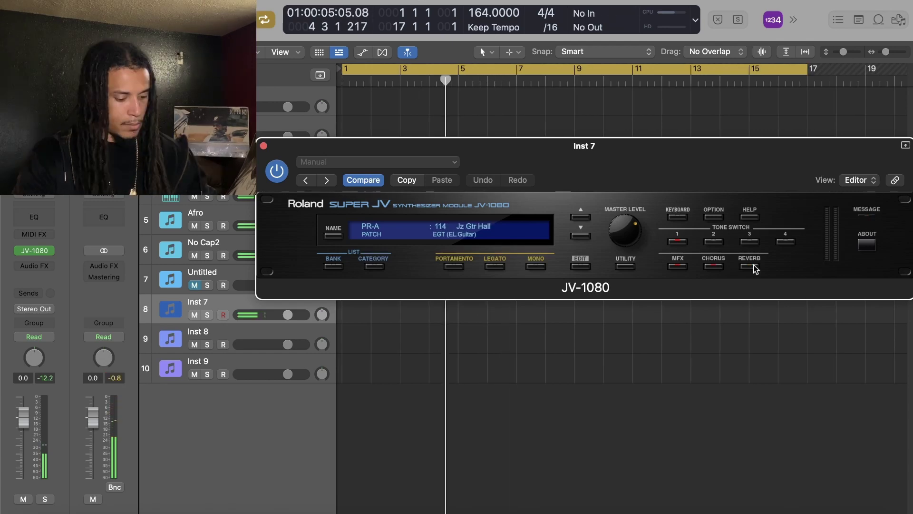
Step: Record a guitar part on the Inst 7 track with the Jz Gtr Hall patch and close its synth window
key("r")
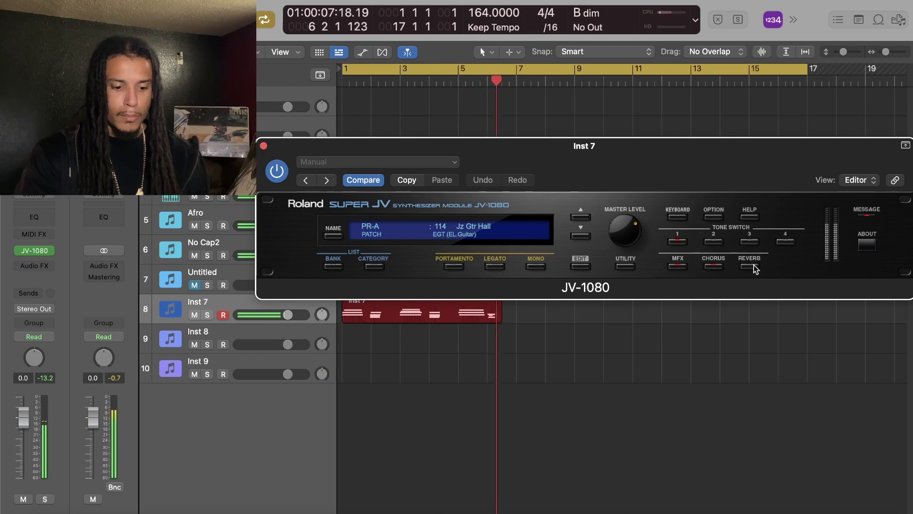
key("space")
key("space")
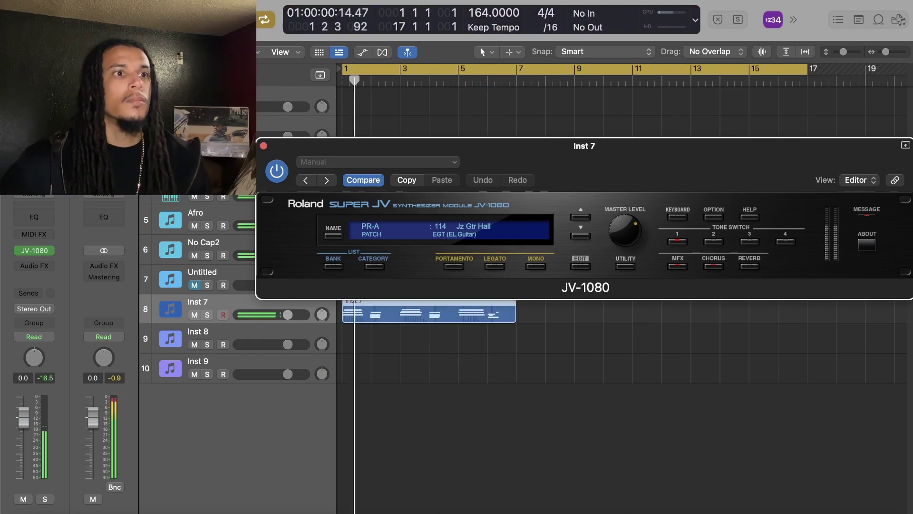
left_click(84, 86)
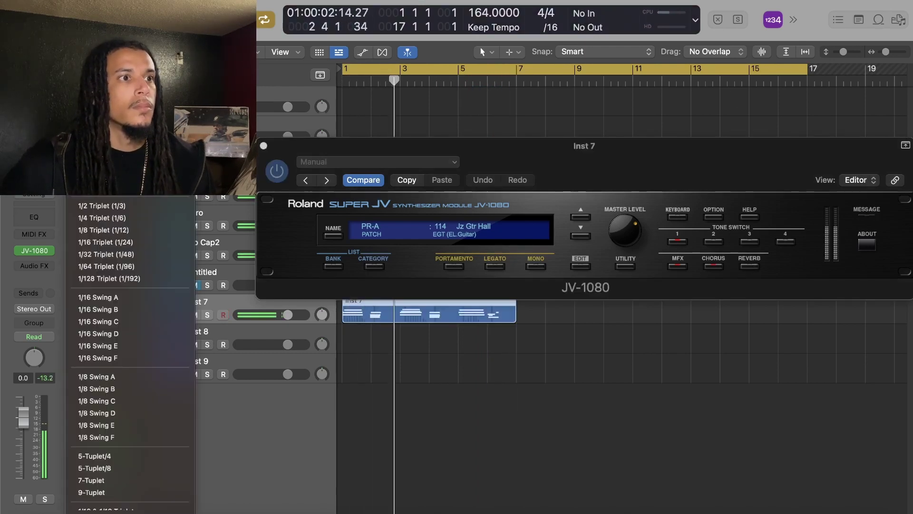
key("Escape")
left_click(264, 146)
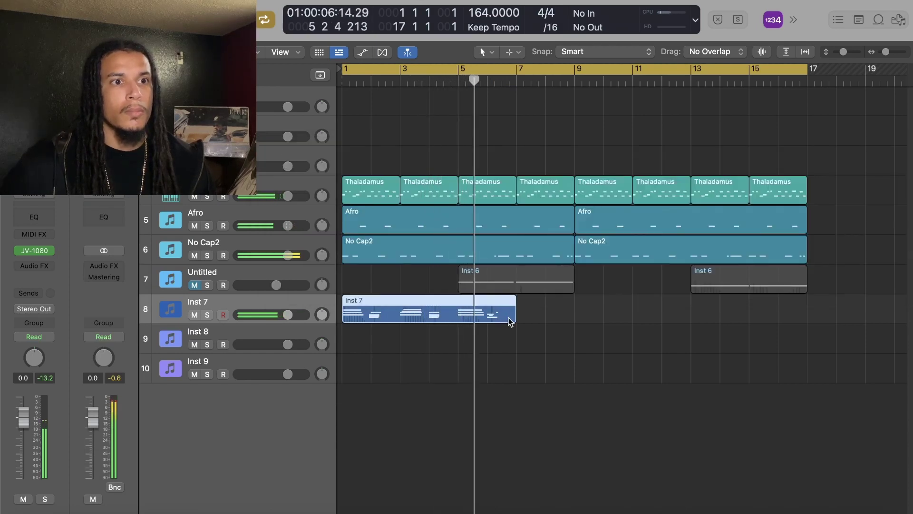
Step: Trim the Inst 7 region to end at bar 5 and open it in the Piano Roll
left_click_drag(510, 318, 458, 325)
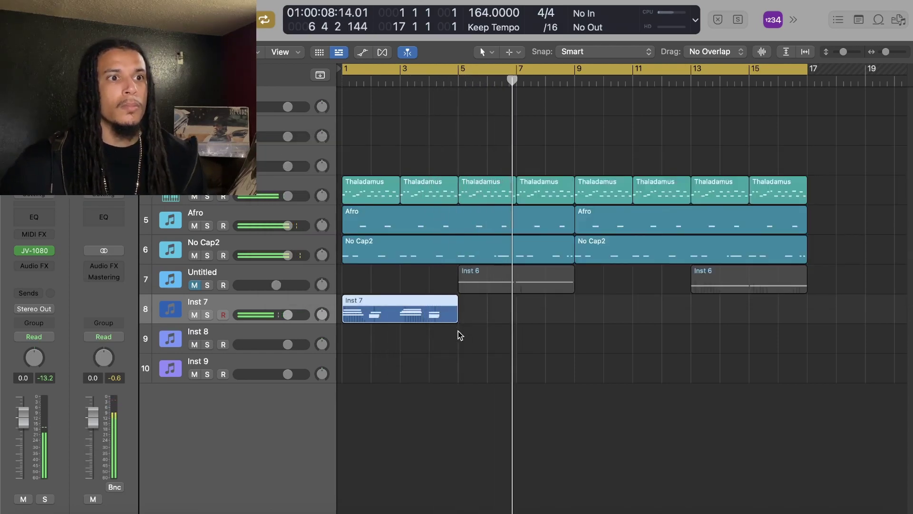
key("Return")
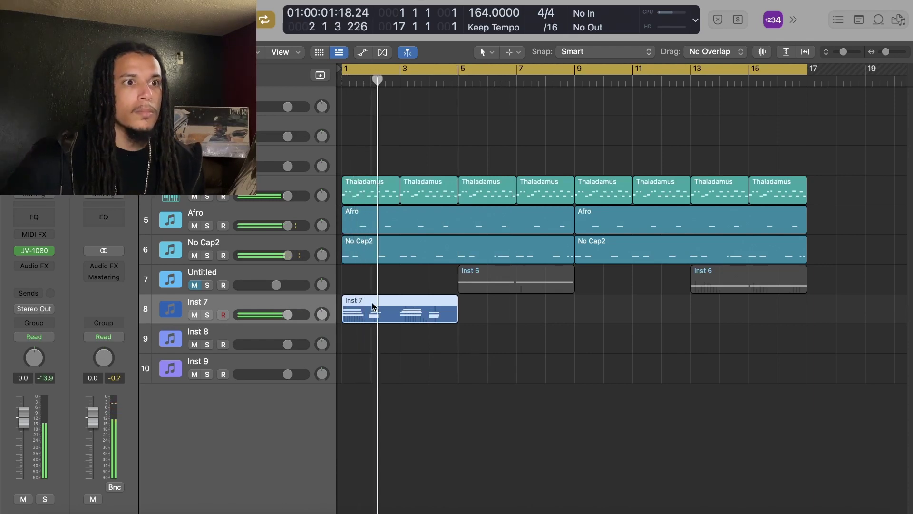
double_click(364, 314)
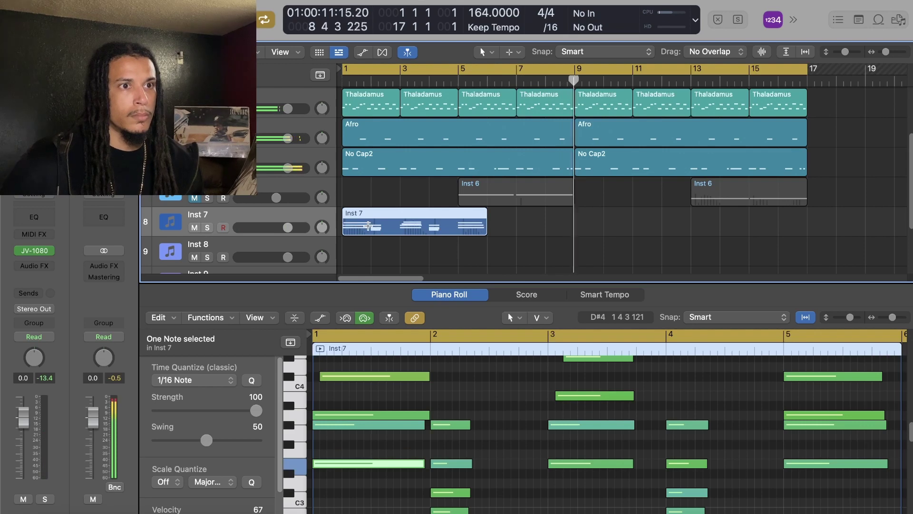
Step: Copy the stretch from bar 2 to bar 5 of the Inst 7 region to bar 6 on the same track
left_click_drag(371, 227, 458, 233)
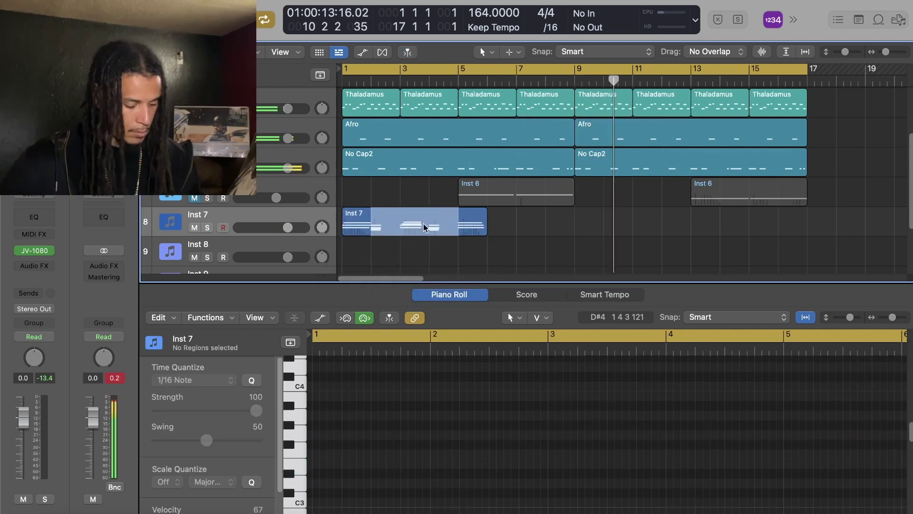
left_click_drag(401, 225, 594, 234)
left_click(412, 232)
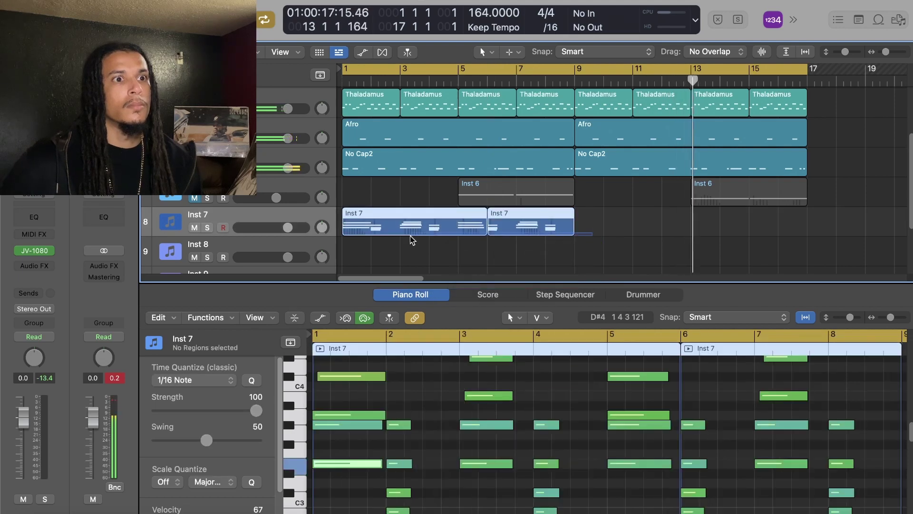
key("Return")
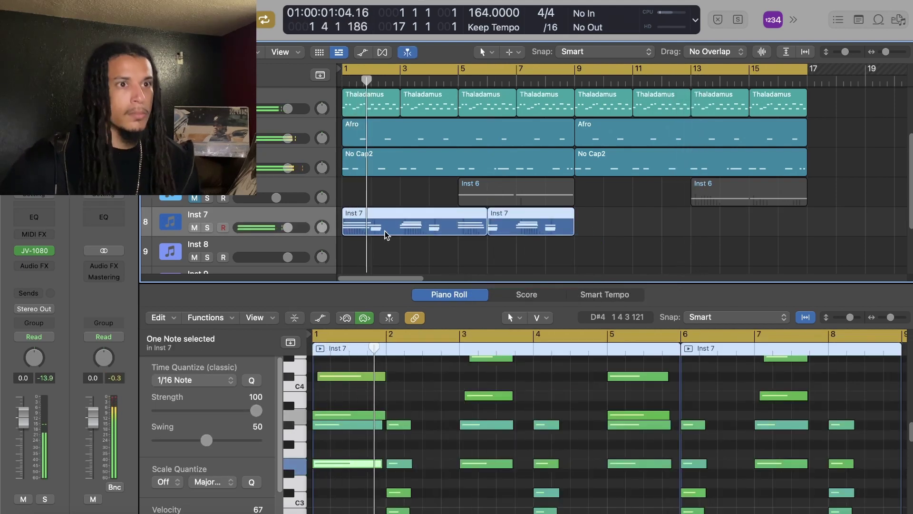
Step: Duplicate both Inst 7 regions from bar 9 so the guitar part runs through to bar 17
left_click_drag(384, 234, 620, 238)
left_click(490, 265)
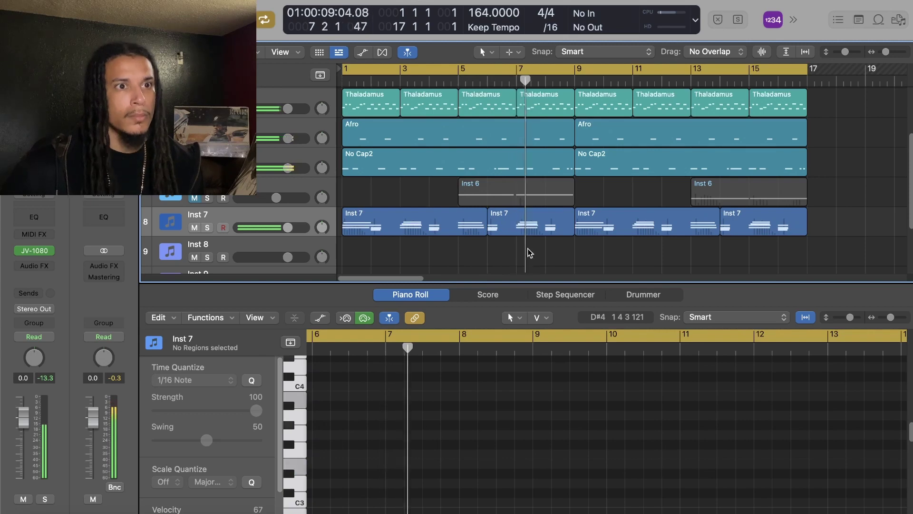
left_click(511, 232)
scroll(589, 443, "up", 1)
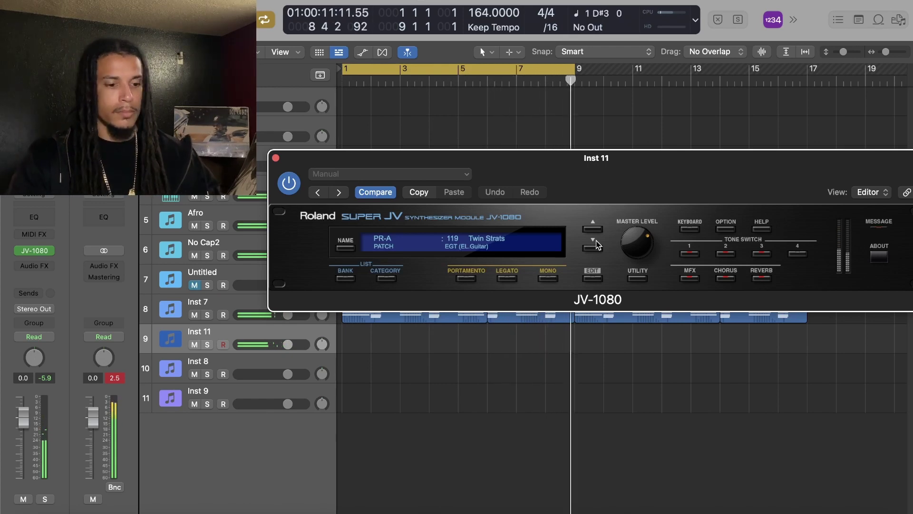
Step: Load the JV Strat patch on the Inst 11 track and record a second guitar part across bars 1 to 9
left_click(592, 248)
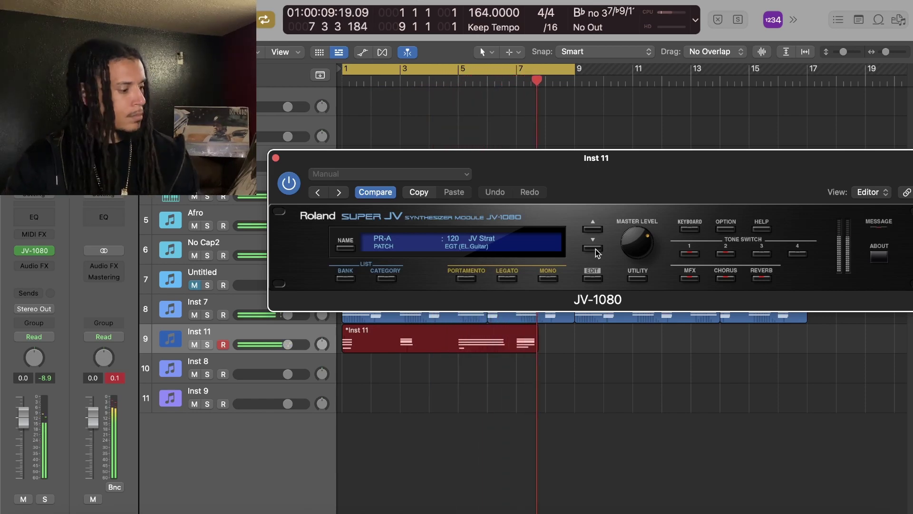
key("space")
Step: Mute the Inst 7 track and copy its first two regions to bar 1 of the first track
left_click(185, 313)
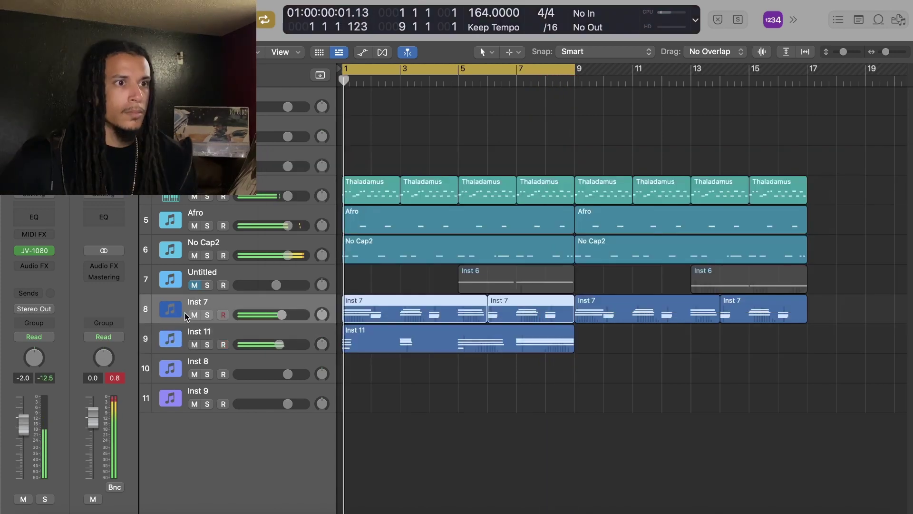
key("space")
left_click(194, 315)
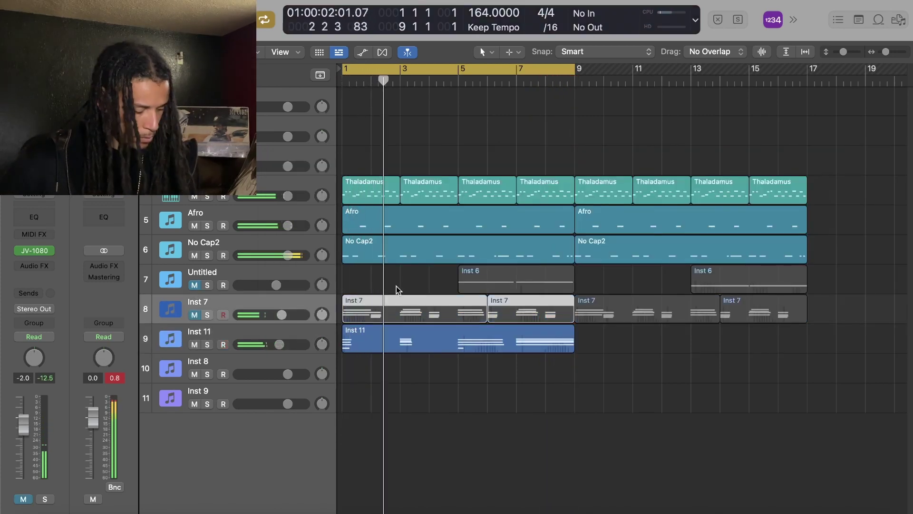
left_click_drag(381, 310, 355, 113)
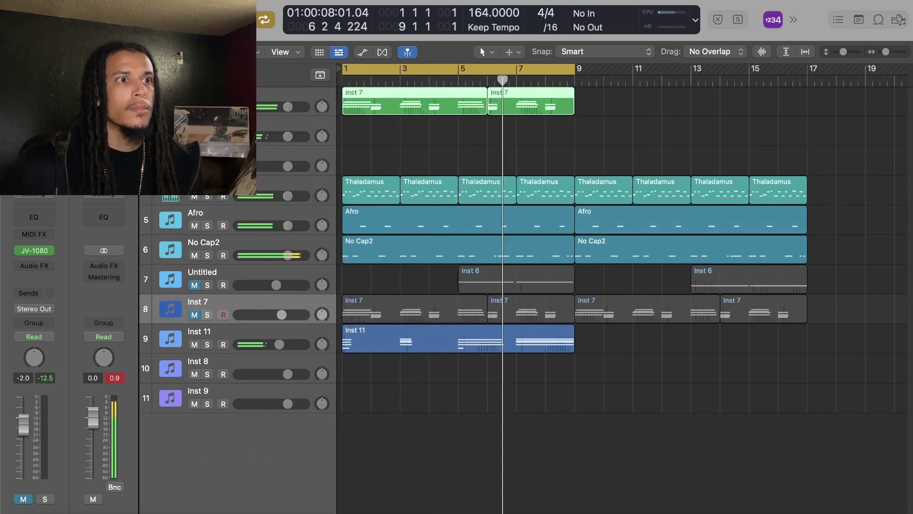
Step: Browse the Electric Piano sounds in Analog Lab on the first track and load the A Rhodes For You preset
left_click(33, 251)
left_click(283, 82)
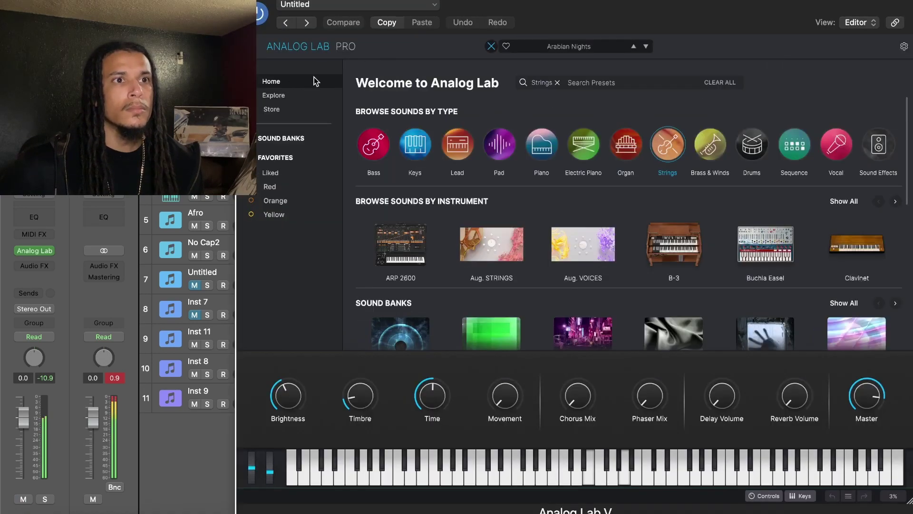
left_click(575, 150)
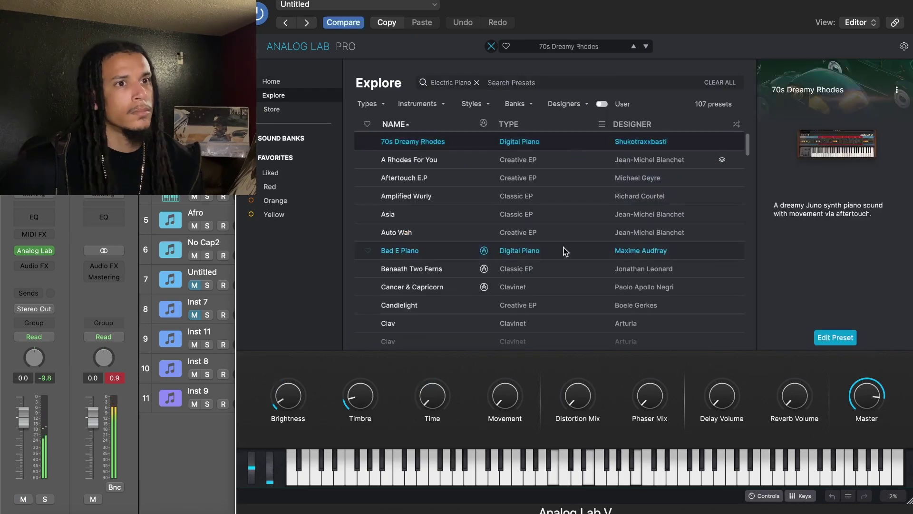
left_click(545, 215)
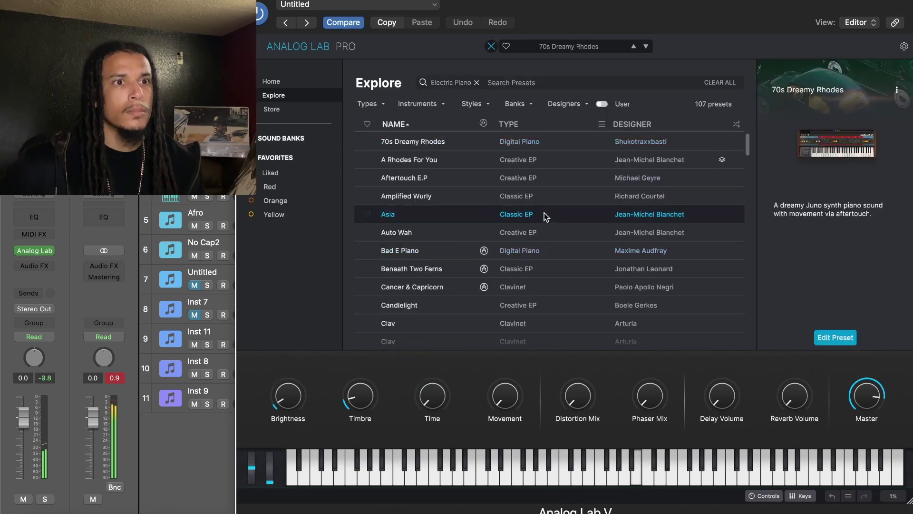
left_click(547, 161)
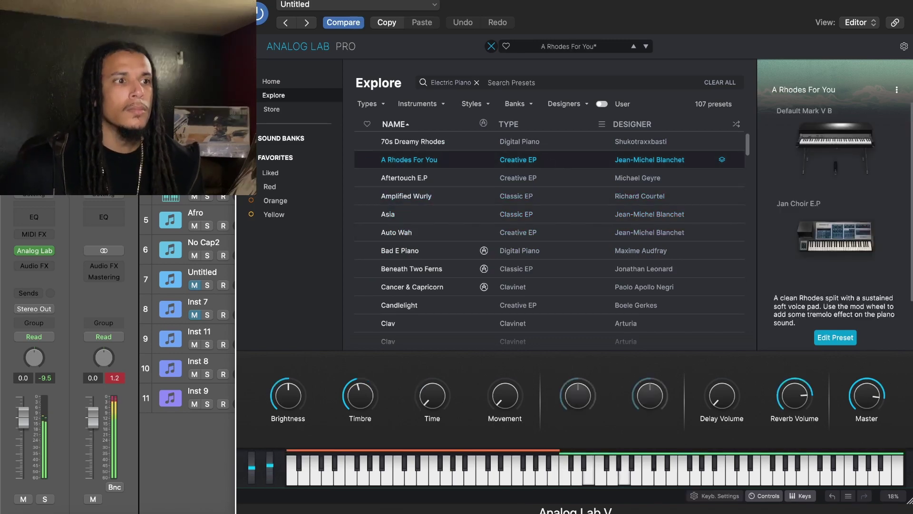
Step: Solo the track, stretch the preset's lower split zone across the whole keyboard and shrink the upper zone away
left_click(45, 499)
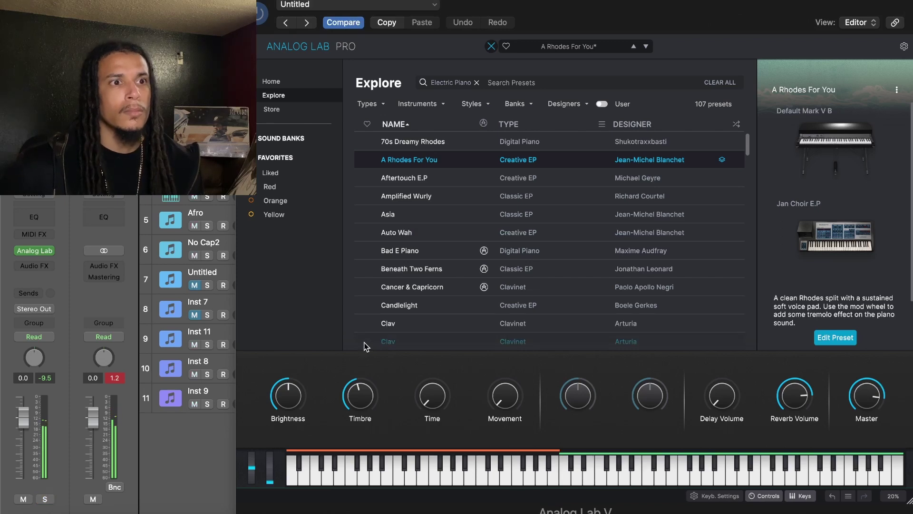
scroll(528, 299, "down", 3)
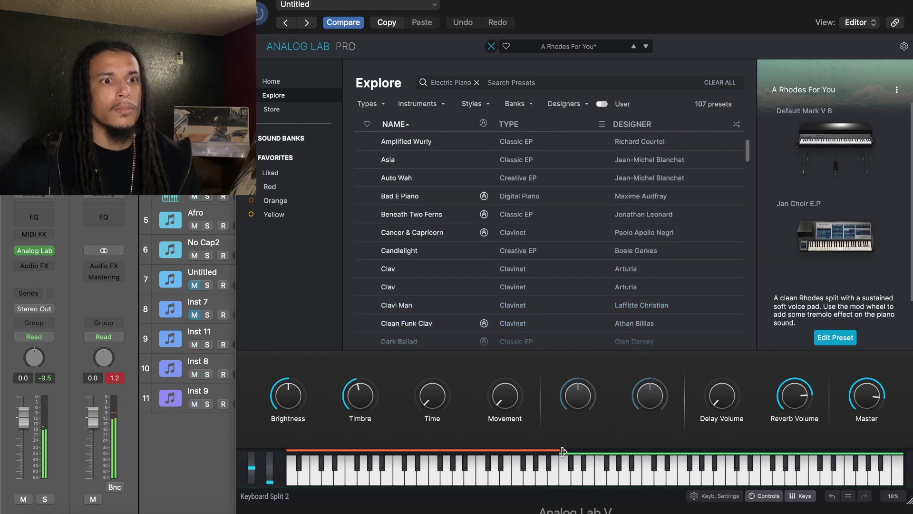
left_click_drag(559, 449, 904, 449)
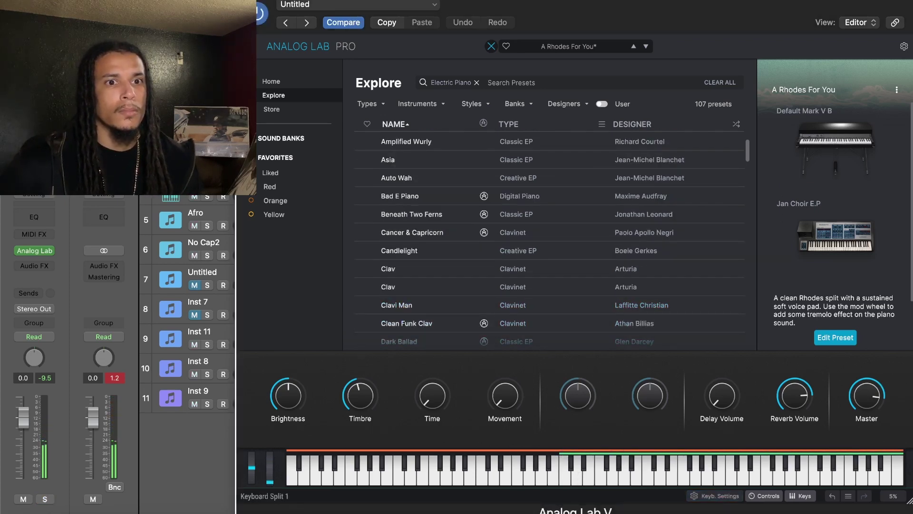
left_click_drag(561, 452, 911, 452)
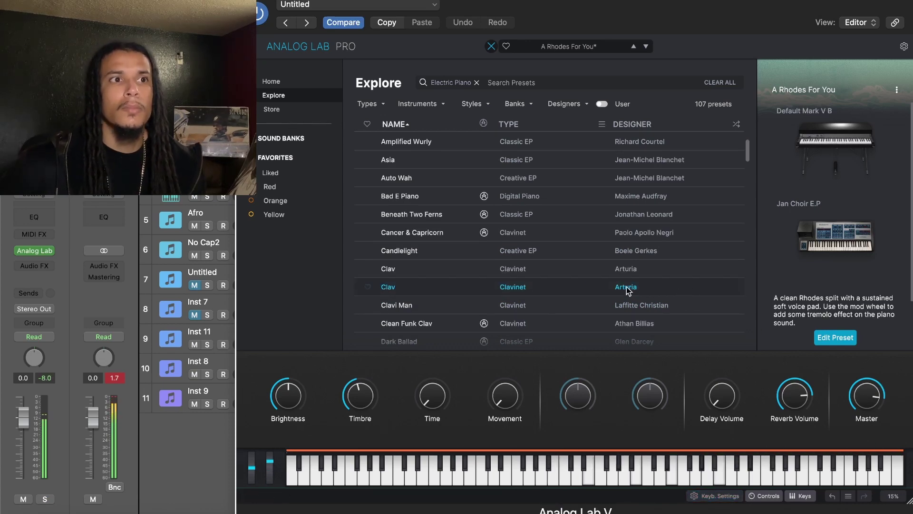
Step: Load the Auto Wah electric piano preset on the first track and close the instrument window
left_click(410, 178)
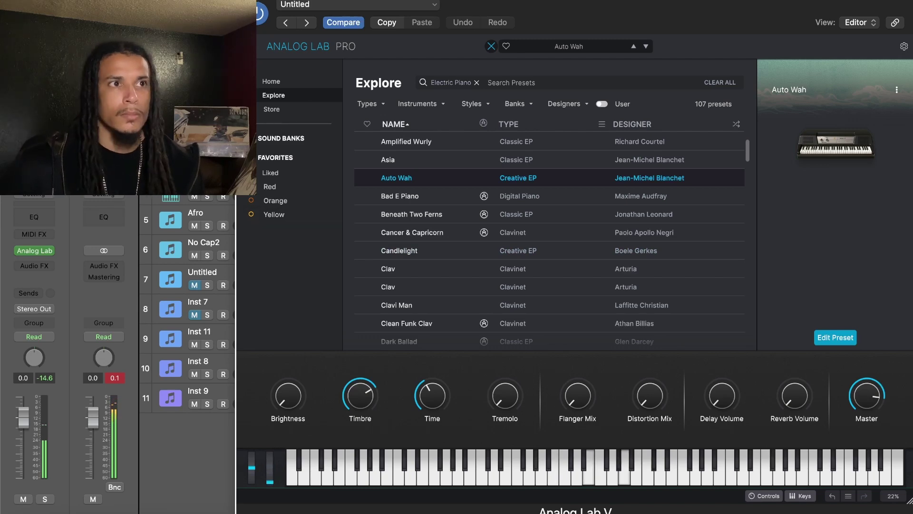
left_click(244, 3)
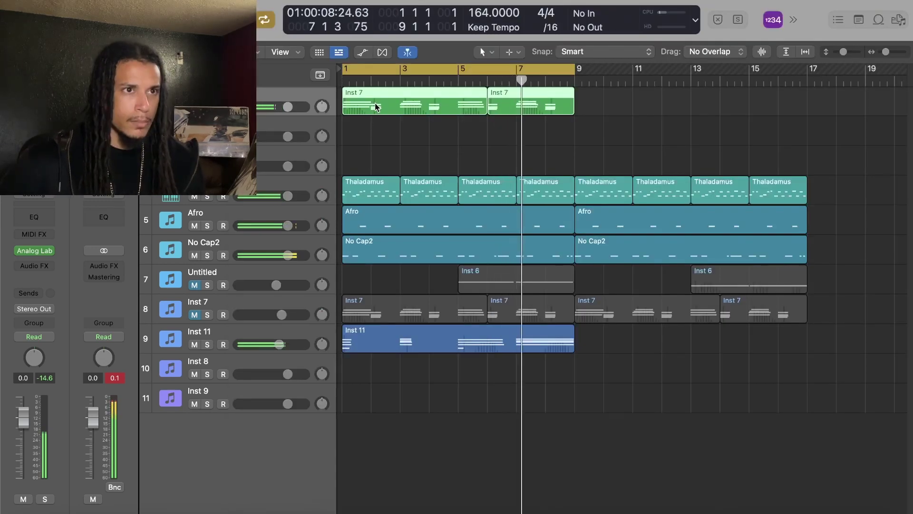
left_click_drag(374, 102, 358, 90)
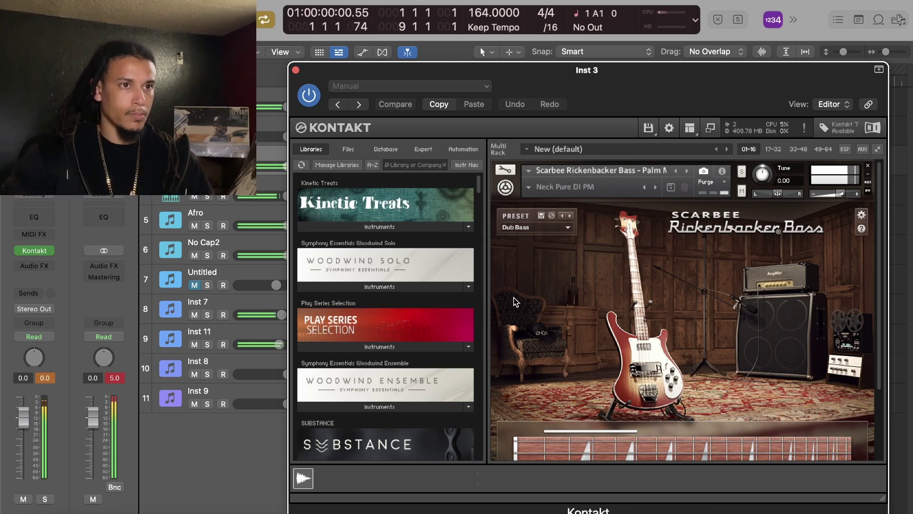
Step: Close the Kontakt bass window, quantize the Inst 3 bass region and lower that track's volume
left_click(295, 70)
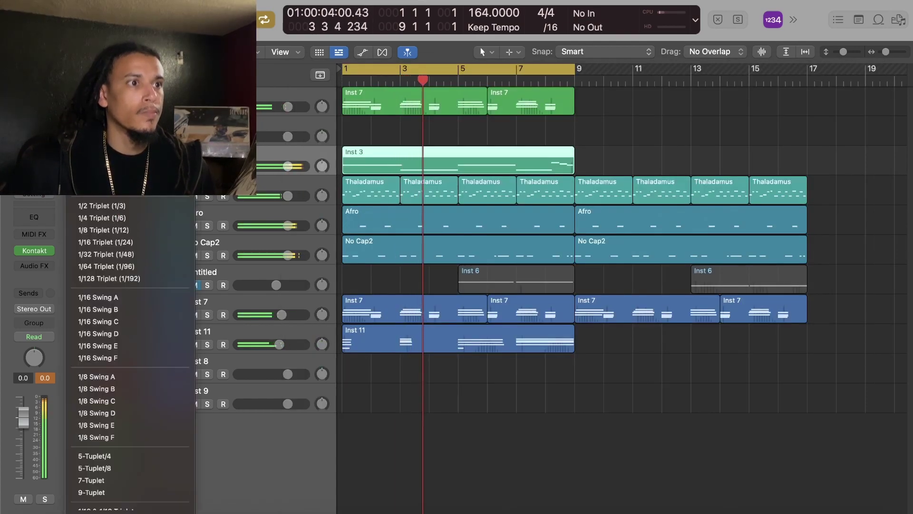
left_click(97, 151)
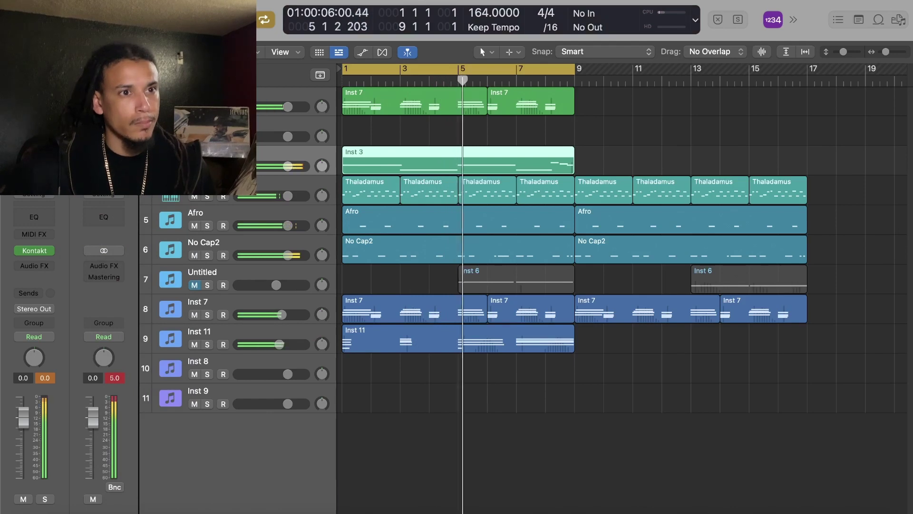
left_click_drag(22, 418, 23, 439)
left_click(48, 379)
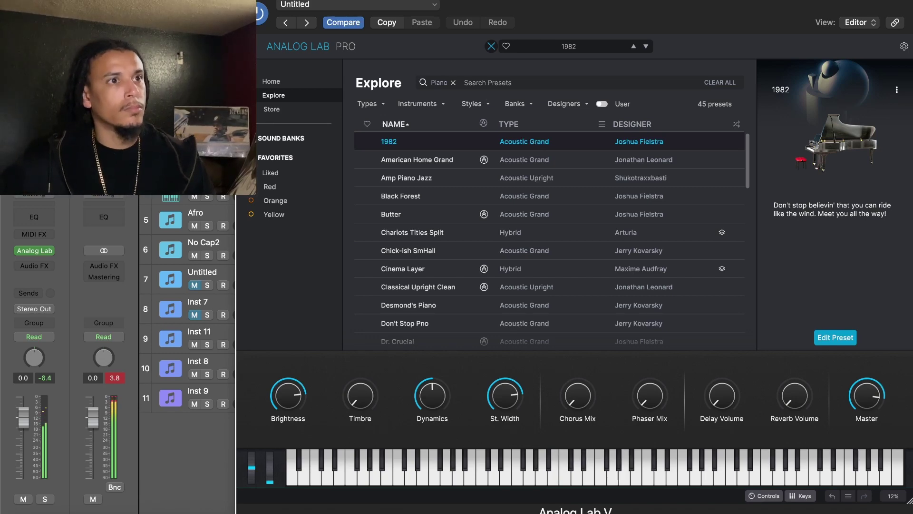
Step: Close the Analog Lab window and quantize the Untitled piano region on the first track to 1/16 notes
key("super+w")
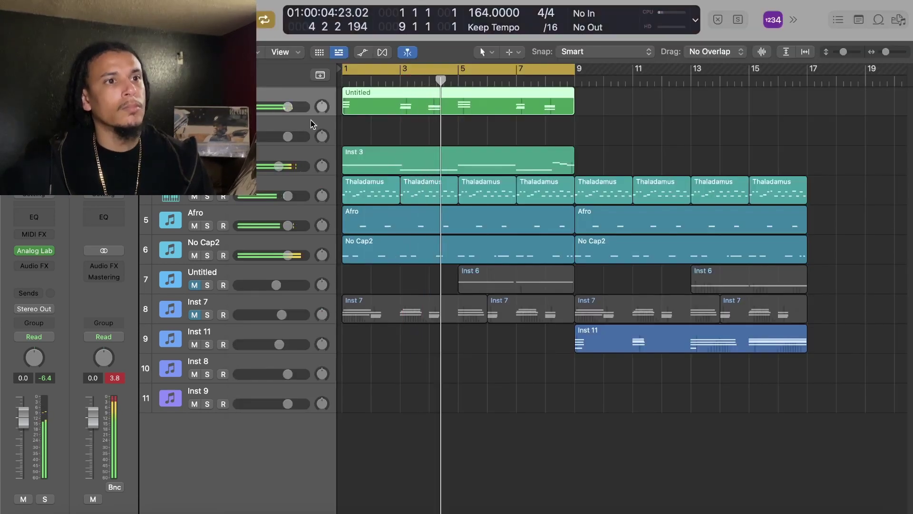
left_click(90, 86)
left_click(98, 151)
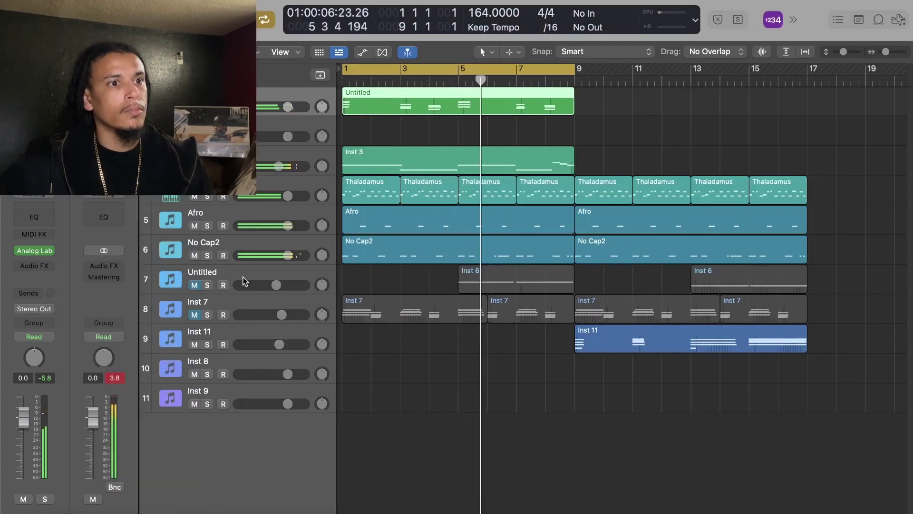
Step: In the Untitled piano region on the first track, move the three-note chord just before bar 4 slightly later and close the editor
left_click(164, 332)
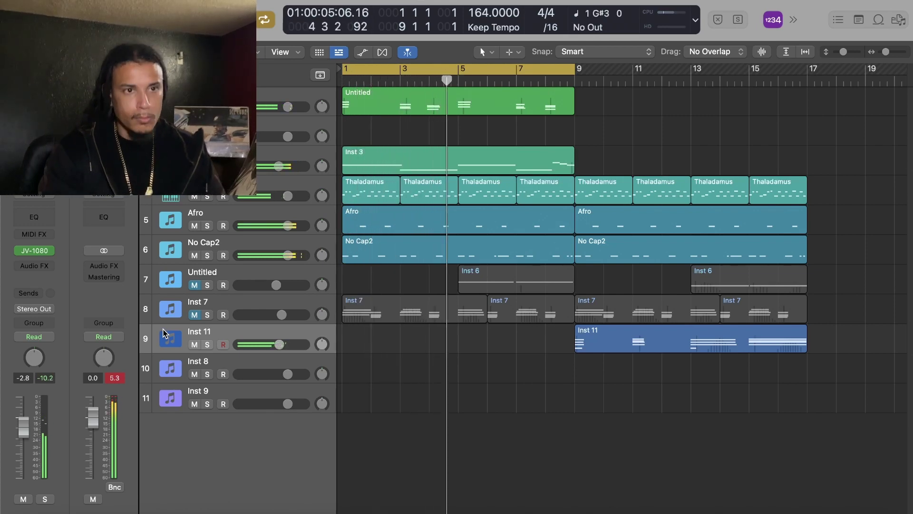
key("Return")
double_click(443, 100)
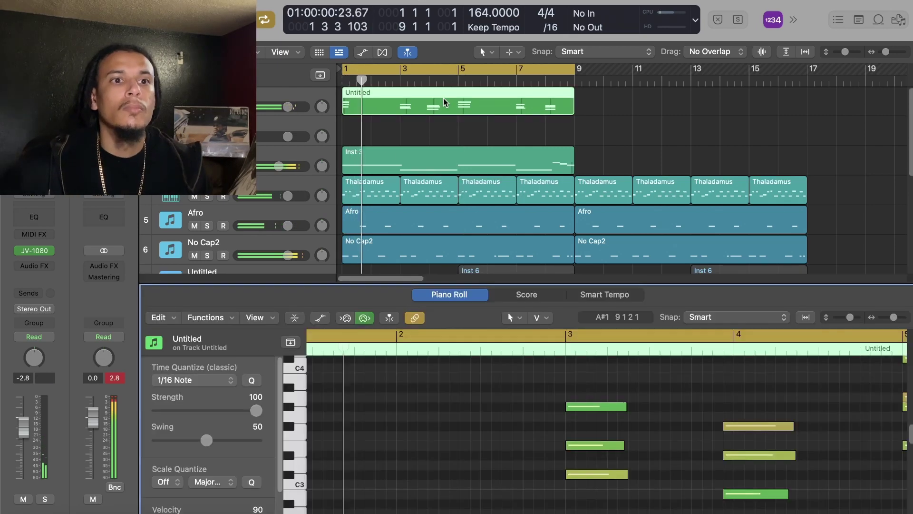
mouse_move(775, 377)
left_mouse_down()
mouse_move(751, 486)
mouse_move(744, 479)
left_mouse_up()
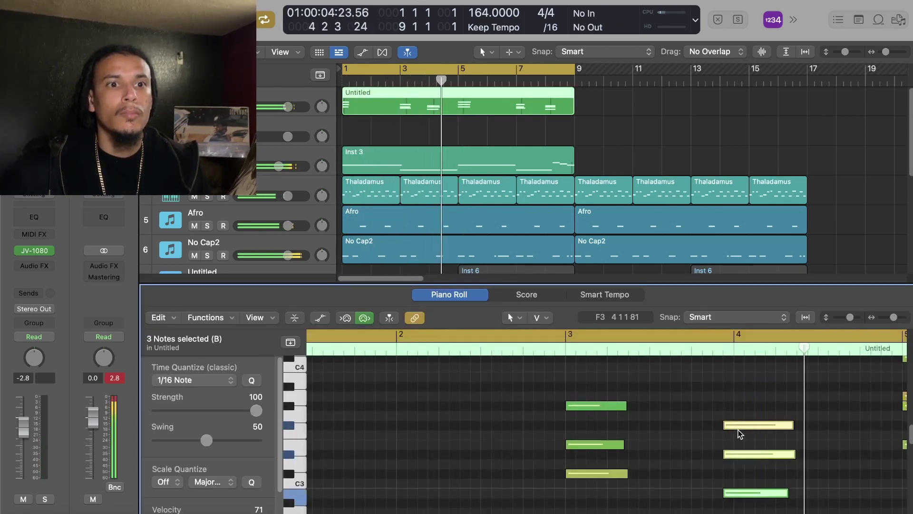
left_click_drag(739, 426, 746, 424)
left_click(893, 398)
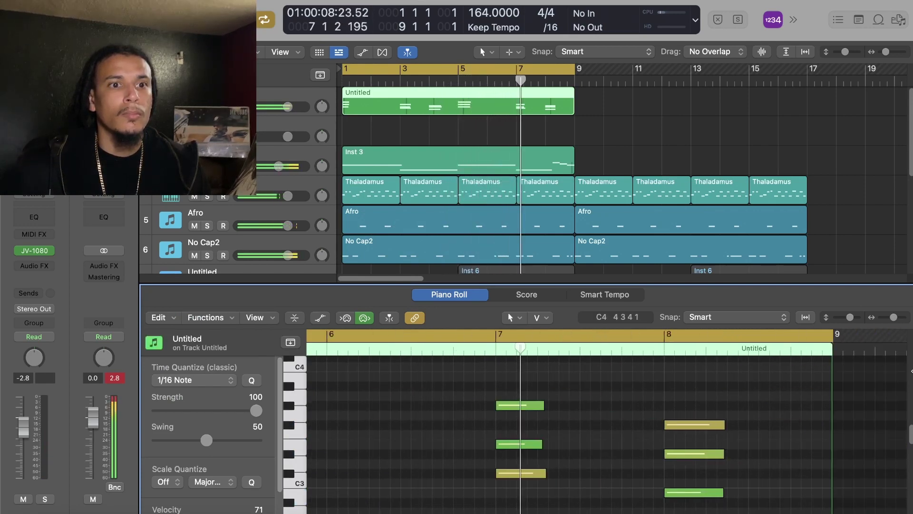
key("e")
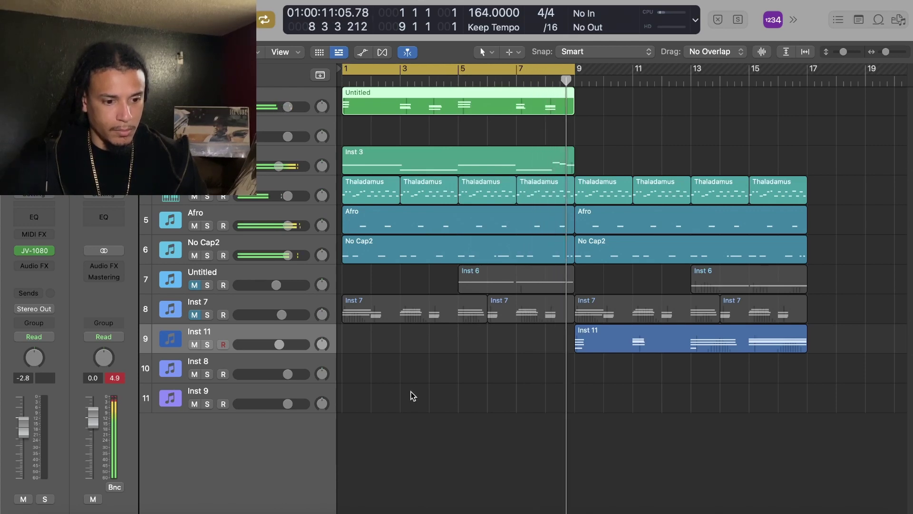
Step: Solo the Inst 11 track and record a new part on it from bar 1
left_click(207, 345)
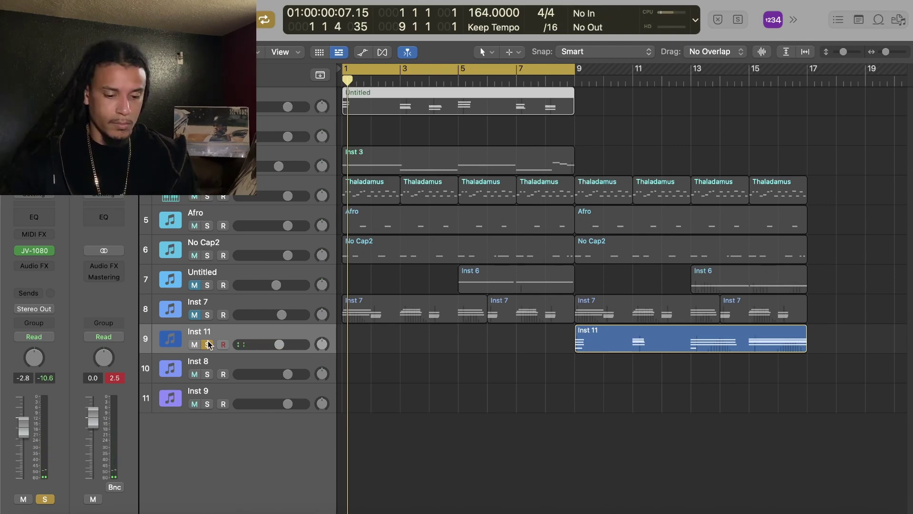
key("r")
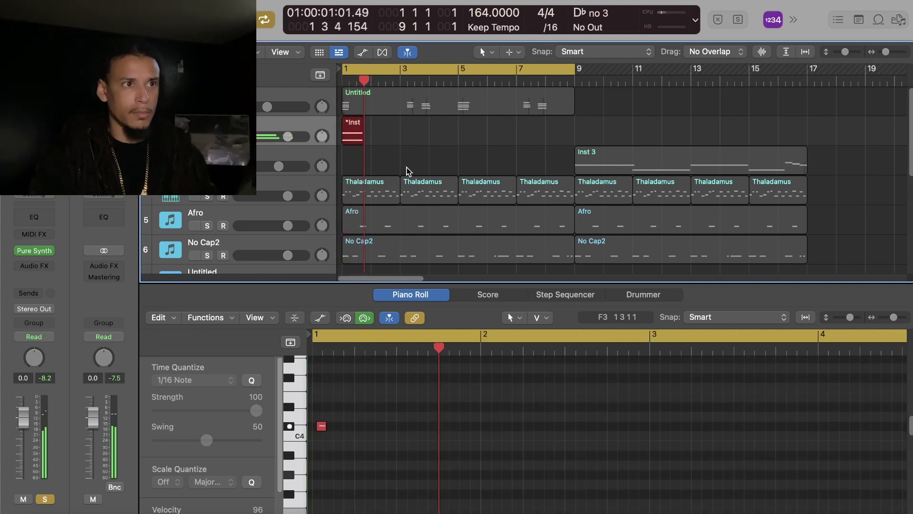
Step: Stop recording on Inst 2, quantize the short new region to 1/16 notes, unsolo the track and close the piano roll
key("space")
left_click(102, 90)
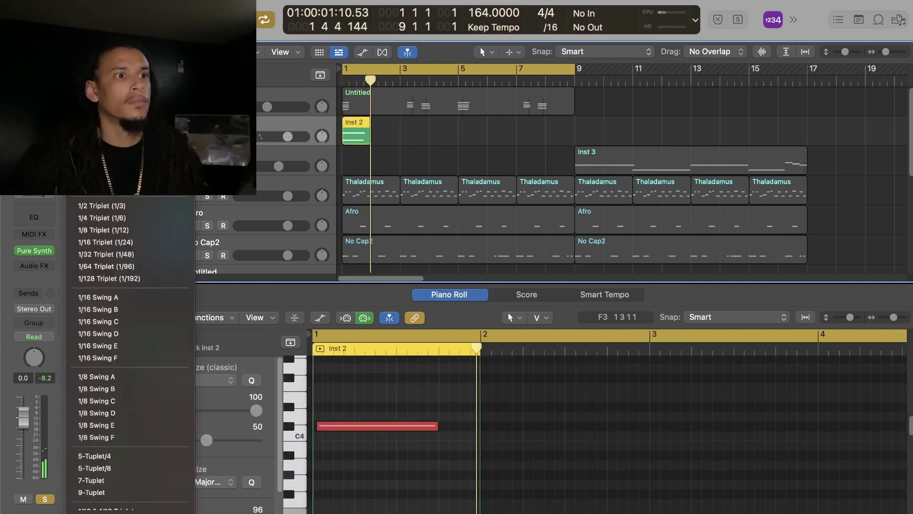
left_click(96, 150)
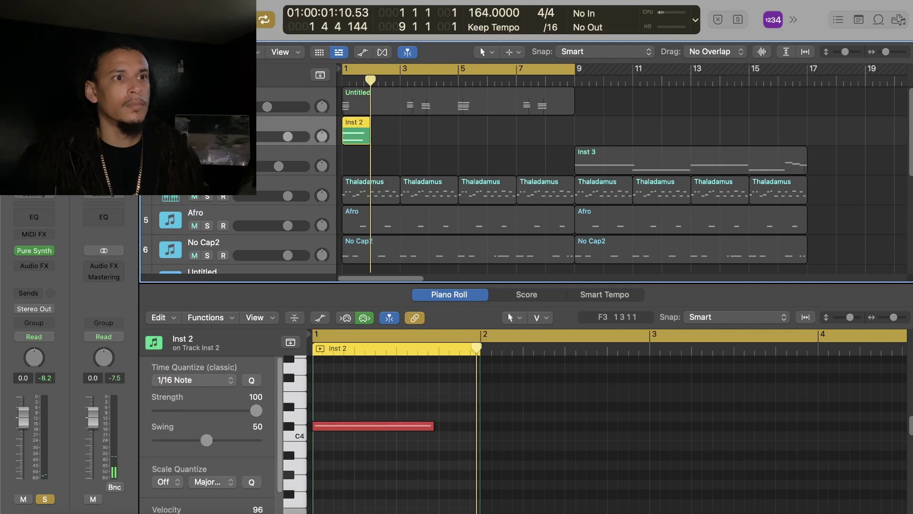
key("s")
key("space")
key("p")
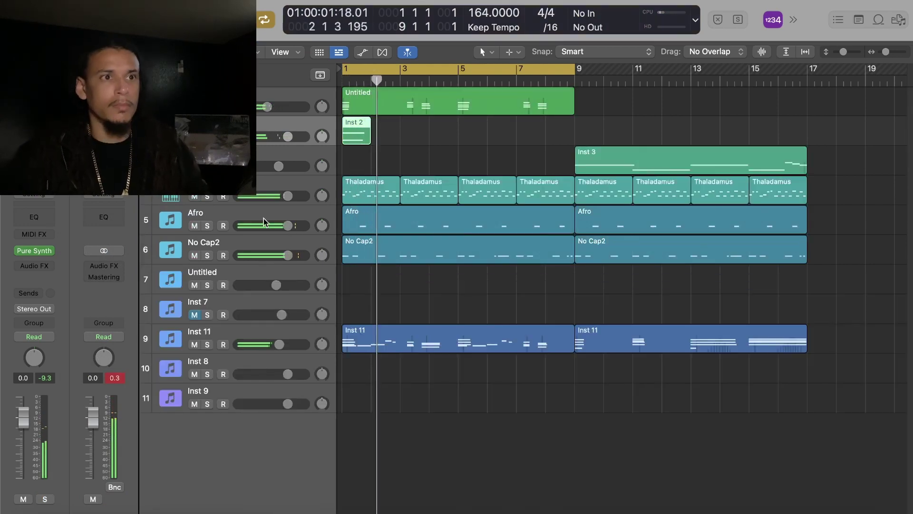
Step: Insert Cymatics Deja Vu on the Inst 11 track ahead of the Channel EQ and enable the Channel EQ
left_click(159, 341)
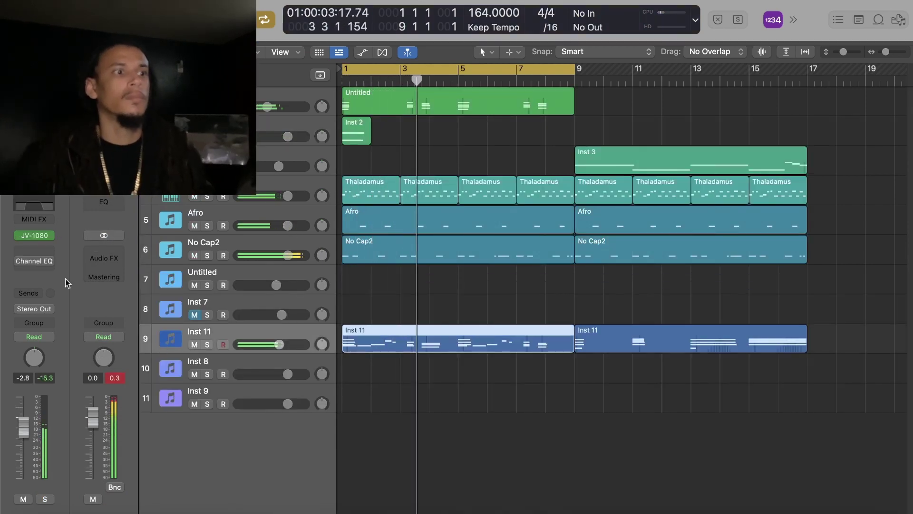
left_click(38, 249)
left_click(59, 276)
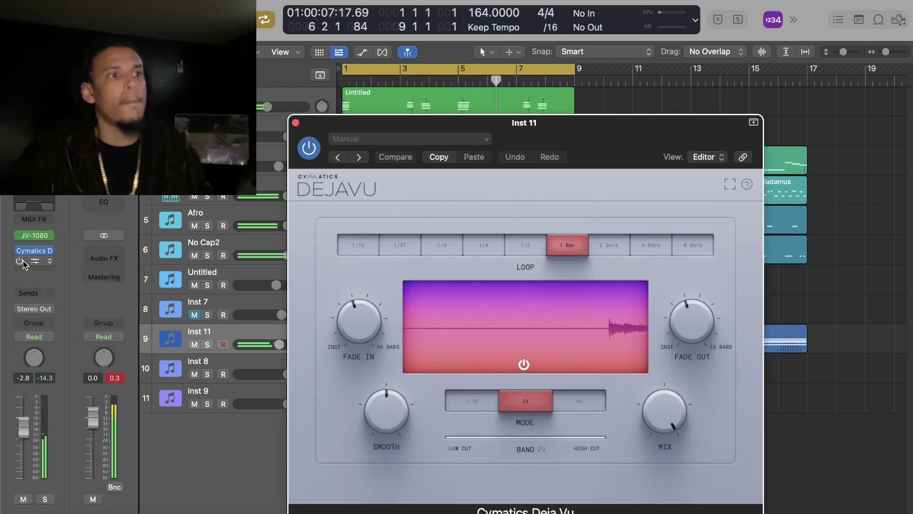
left_click(20, 260)
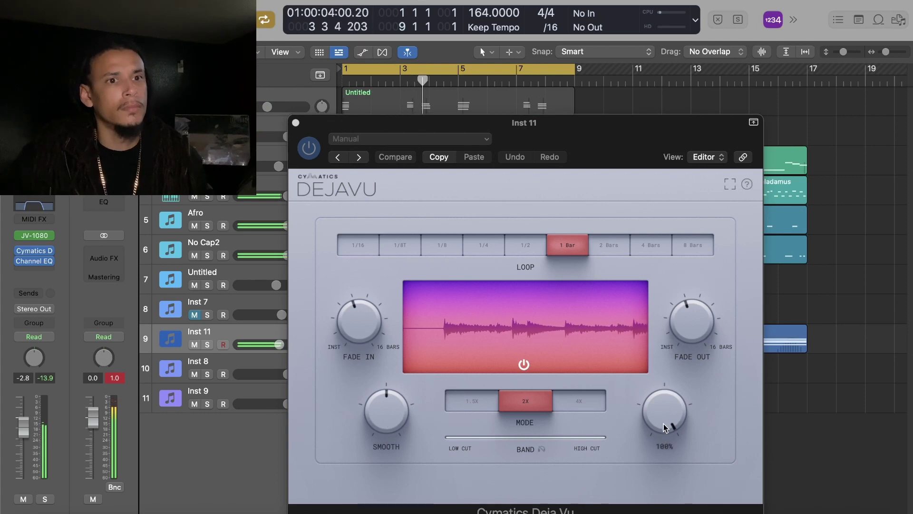
Step: Lower the Deja Vu mix amount below 100% and close the plug-in window
left_click_drag(664, 427, 655, 445)
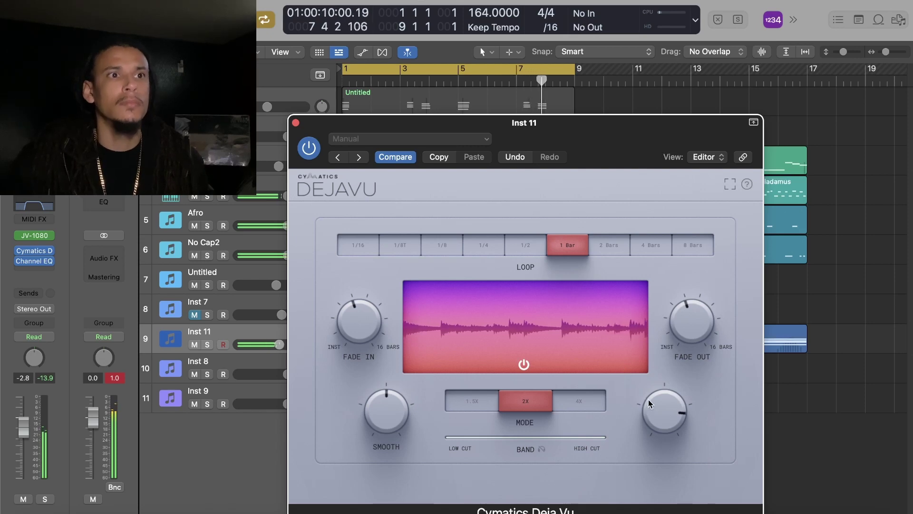
left_click_drag(650, 400, 651, 394)
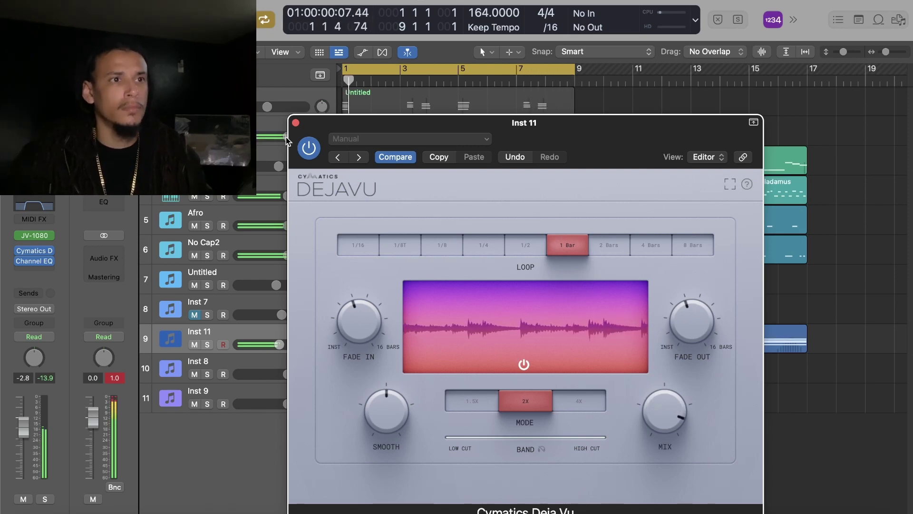
left_click(296, 123)
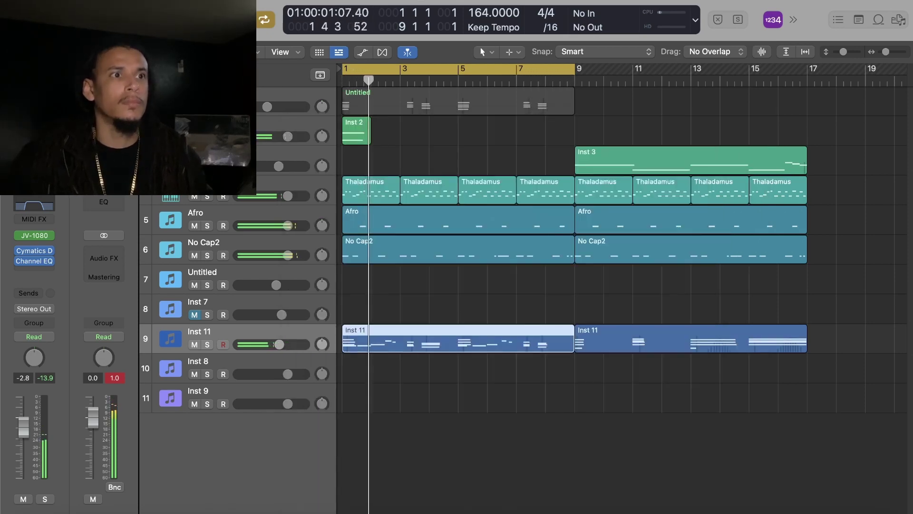
Step: Add a send to the Bus 1 echo on the Inst 2 track, raise its level to about -15.6 dB and trim it by ear
left_click(14, 296)
mouse_move(59, 317)
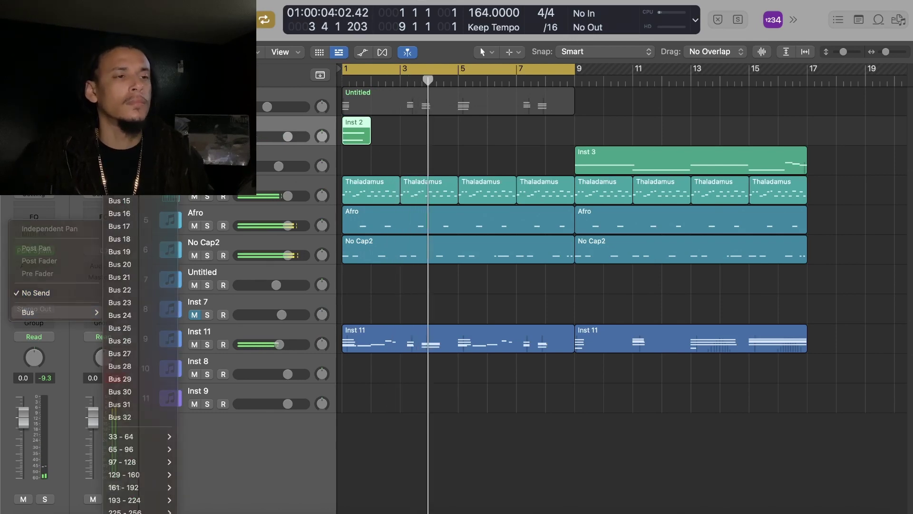
left_click(124, 289)
left_click_drag(48, 288, 61, 241)
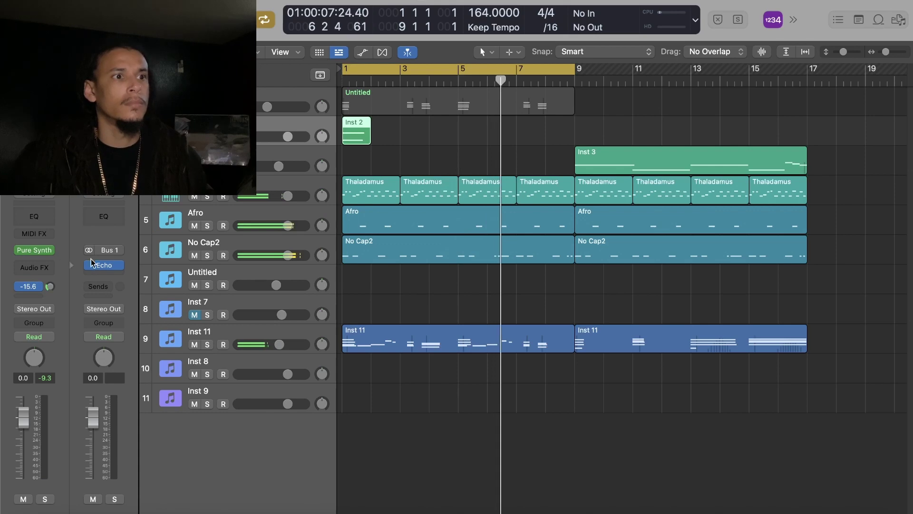
key("Return")
left_click_drag(49, 286, 49, 296)
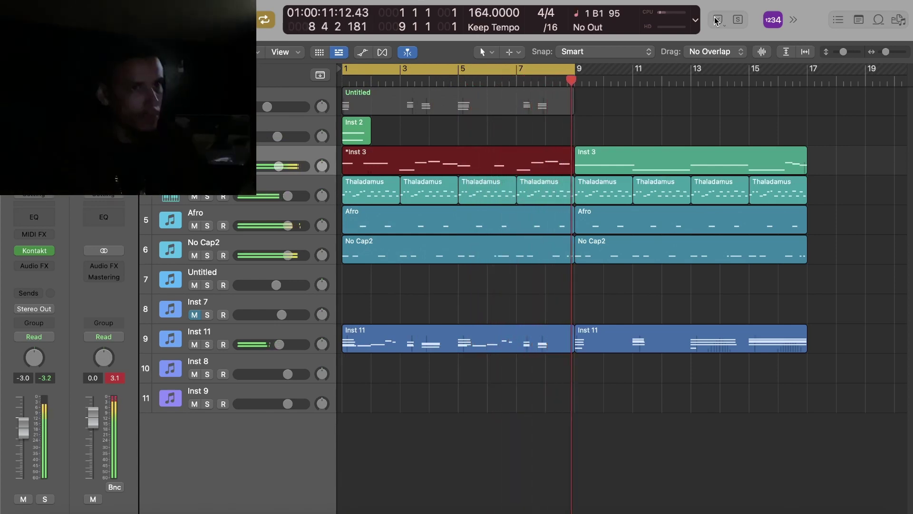
Step: Finish recording the Inst 3 bass and Untitled piano parts over bars 1 to 8 and play back the loop
key("space")
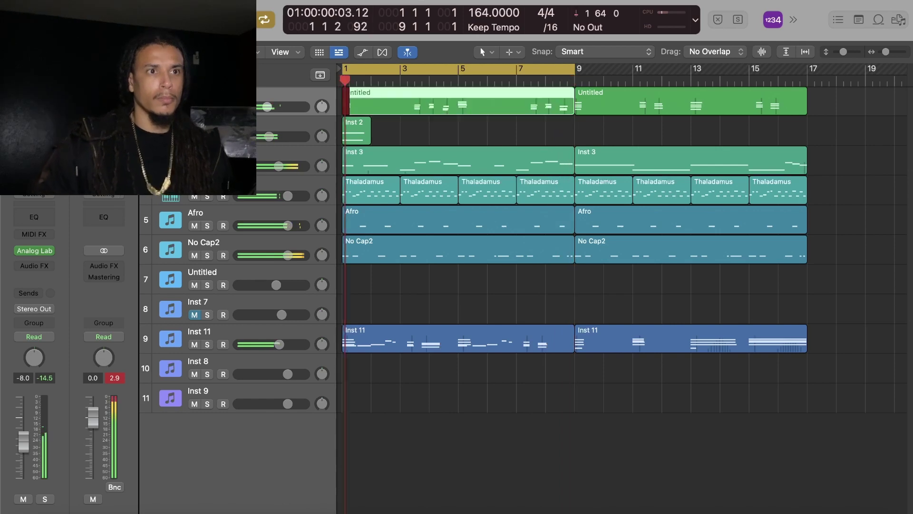
key("space")
key("space")
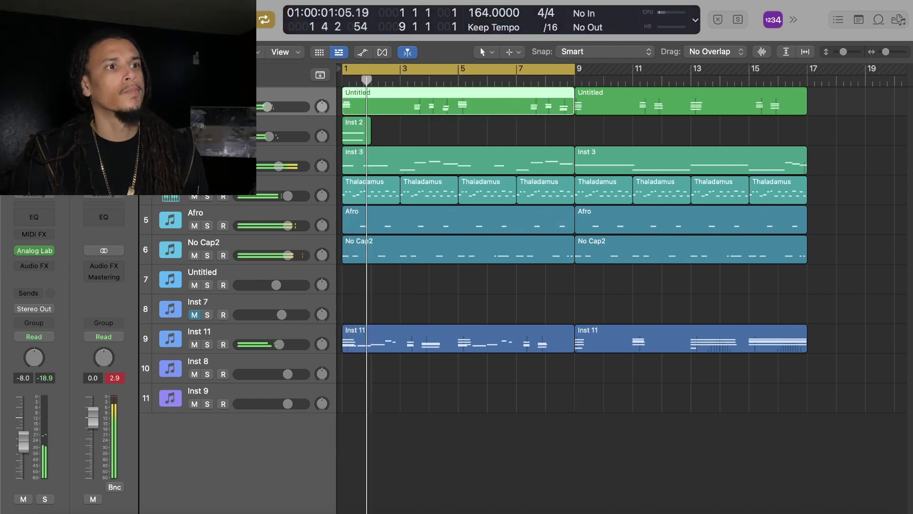
Step: Quantize the new Untitled piano region to 1/16 notes, solo its track and restart playback
left_click(88, 84)
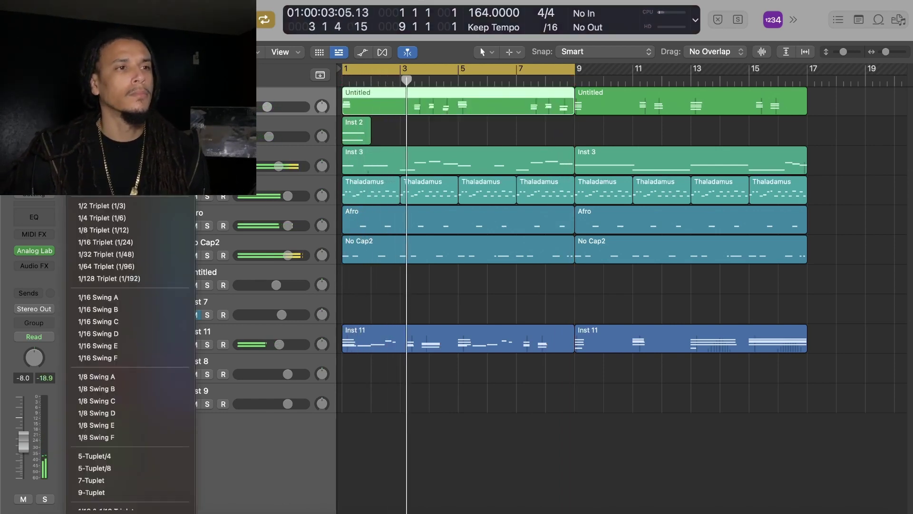
left_click(96, 151)
key("s")
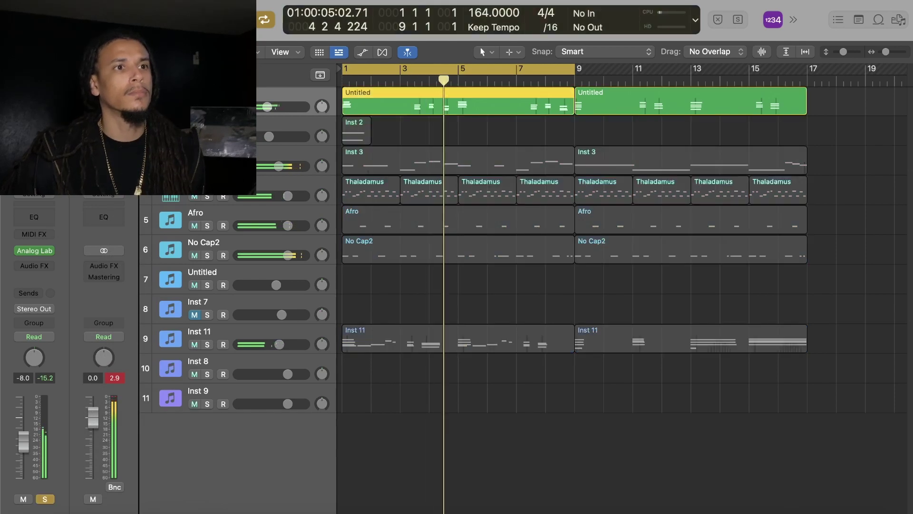
key("space")
key("space")
Step: Solo the Inst 3 and Inst 11 tracks alongside the piano and raise the Inst 11 volume to -1.4 dB
double_click(372, 99)
double_click(362, 161)
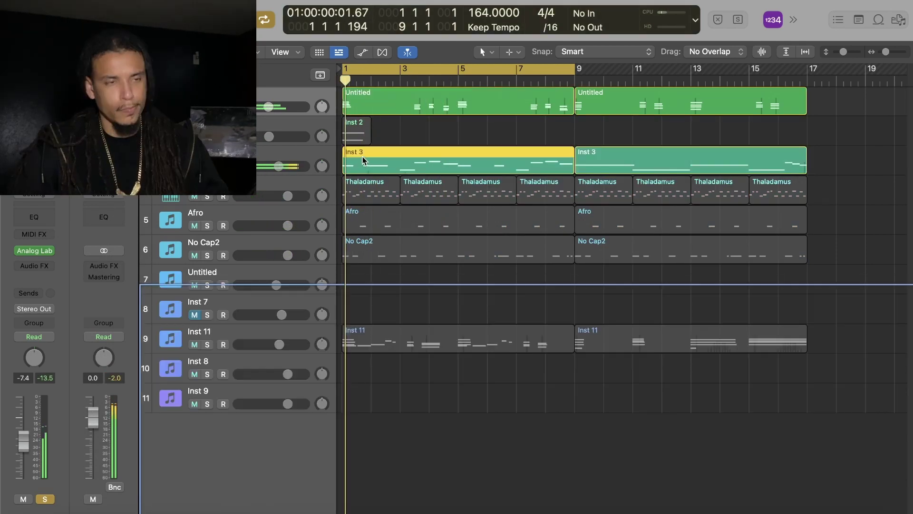
left_click(207, 345)
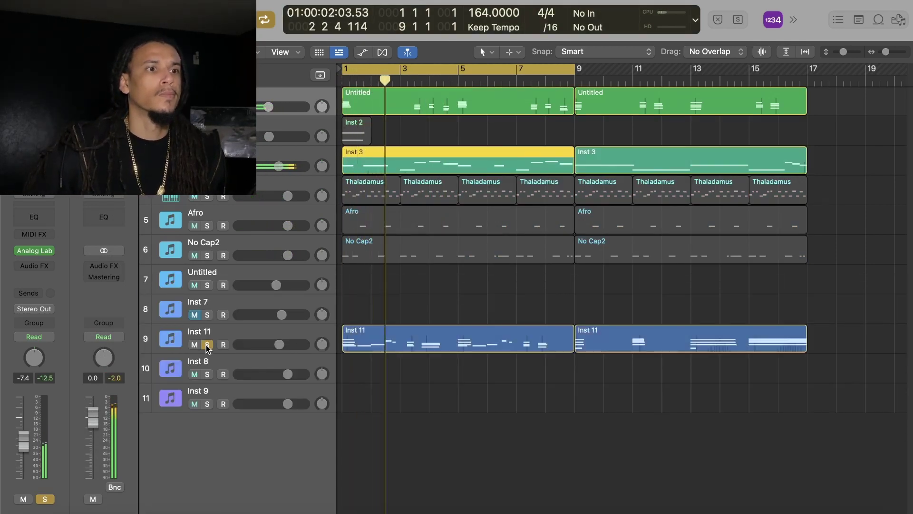
left_click(222, 330)
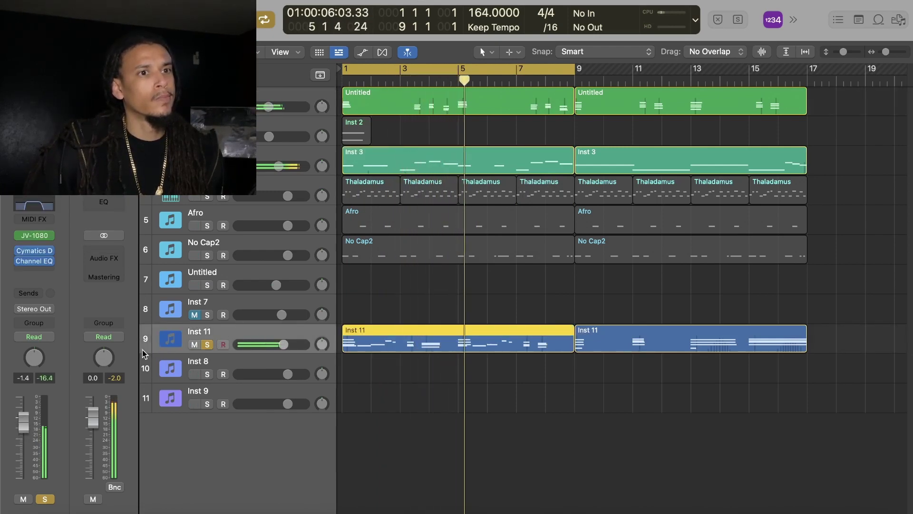
left_click(405, 131)
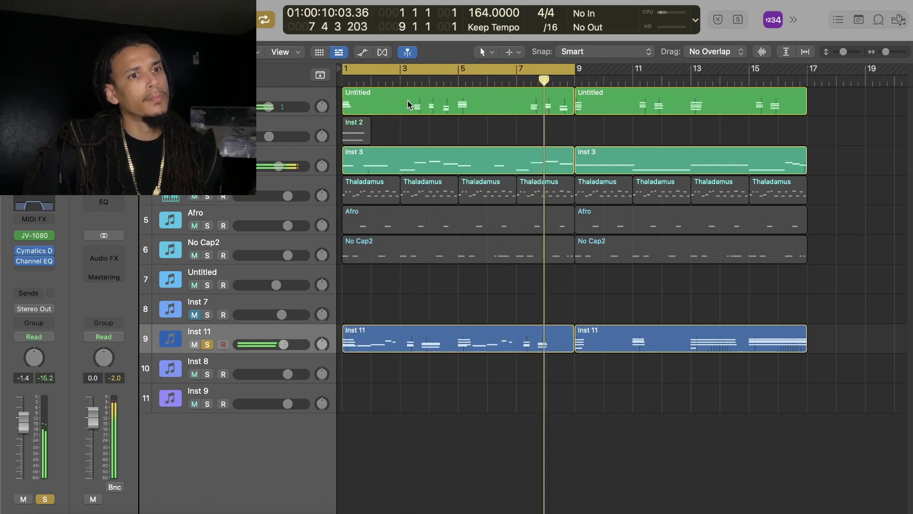
Step: Load RC-20 Retro Color on the Inst 11_bip track, lower its Noise, turn off Wobble and enable Space at 26%
left_click(37, 251)
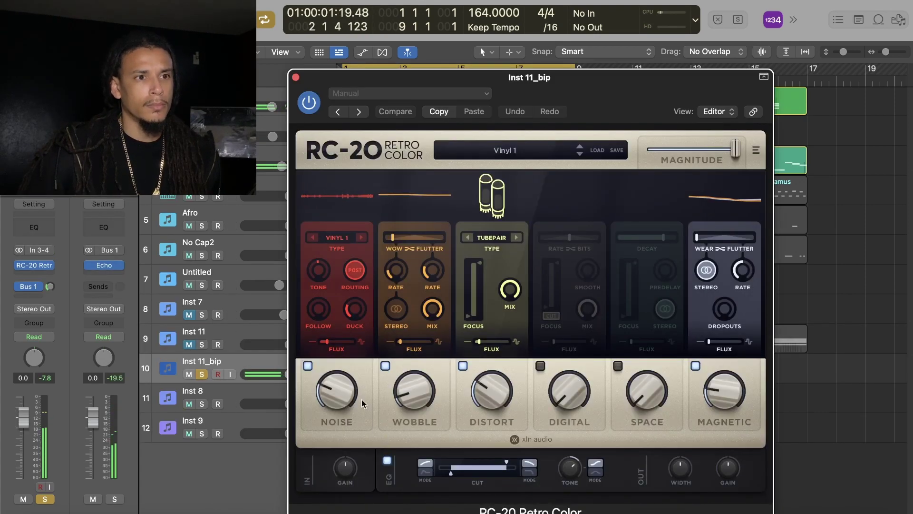
left_click_drag(335, 399, 336, 412)
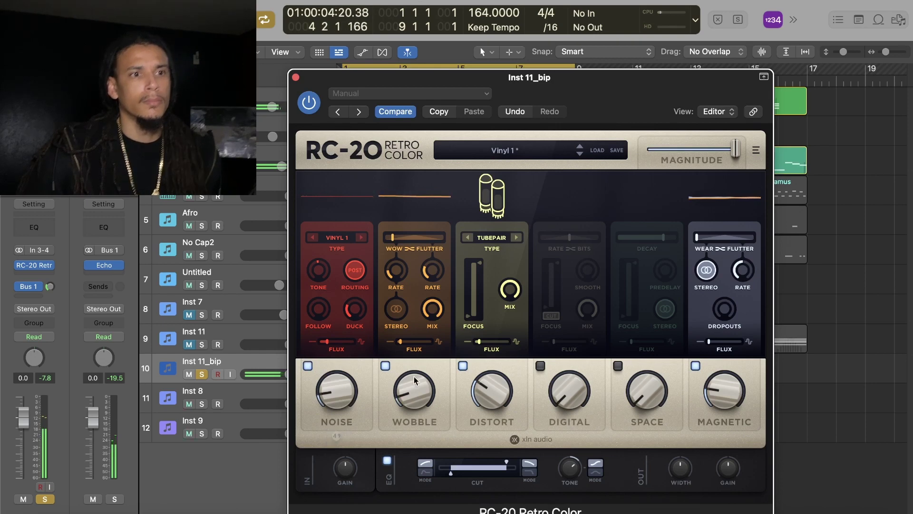
left_click(386, 366)
left_click(618, 365)
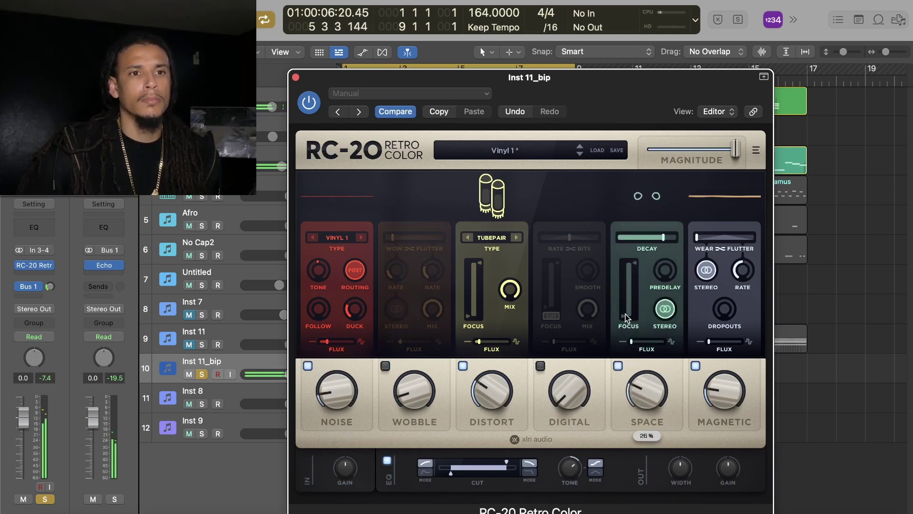
Step: Switch off RC-20's Magnetic, EQ and Noise sections and lower the Space module's upper focus limit to 3784 Hz
left_click(694, 366)
left_click_drag(724, 393, 726, 400)
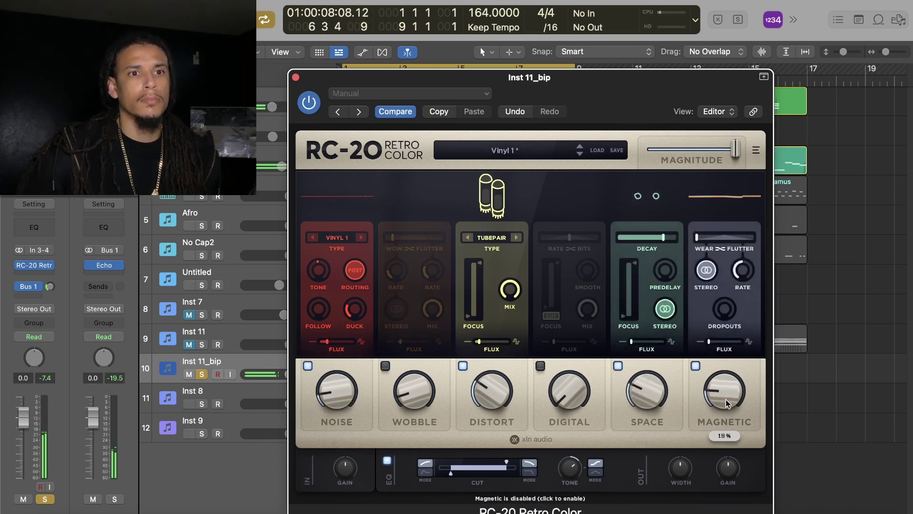
left_click(698, 366)
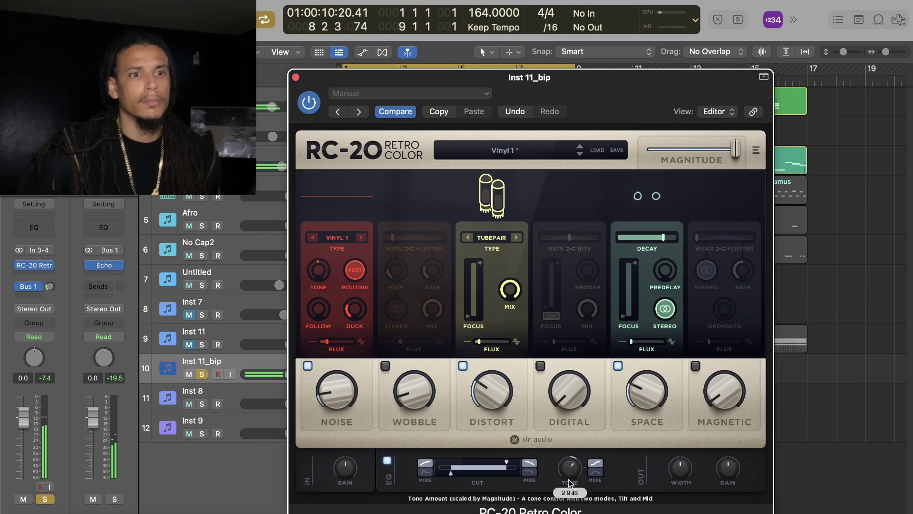
left_click(388, 460)
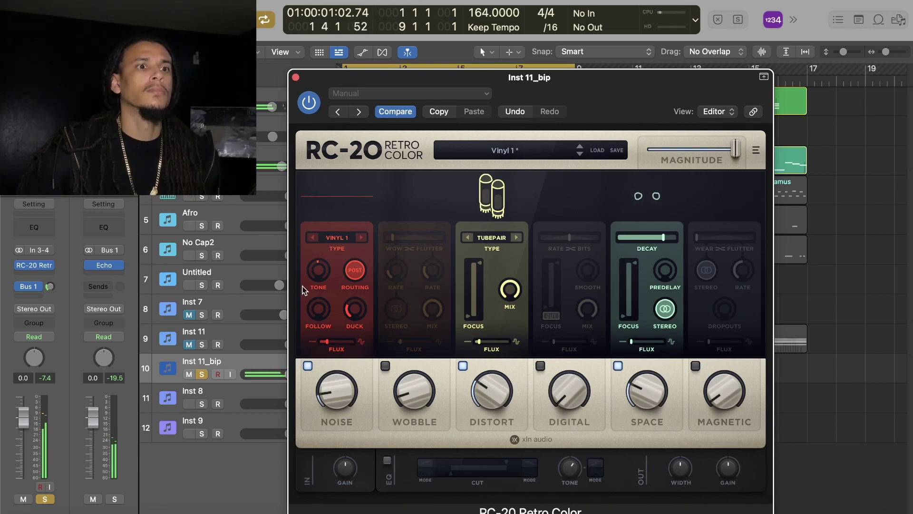
left_click(308, 366)
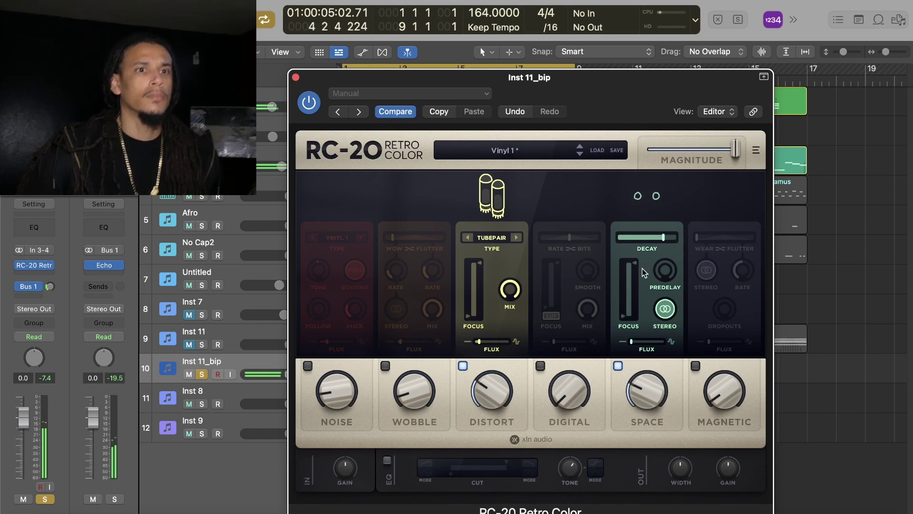
left_click_drag(634, 261, 635, 272)
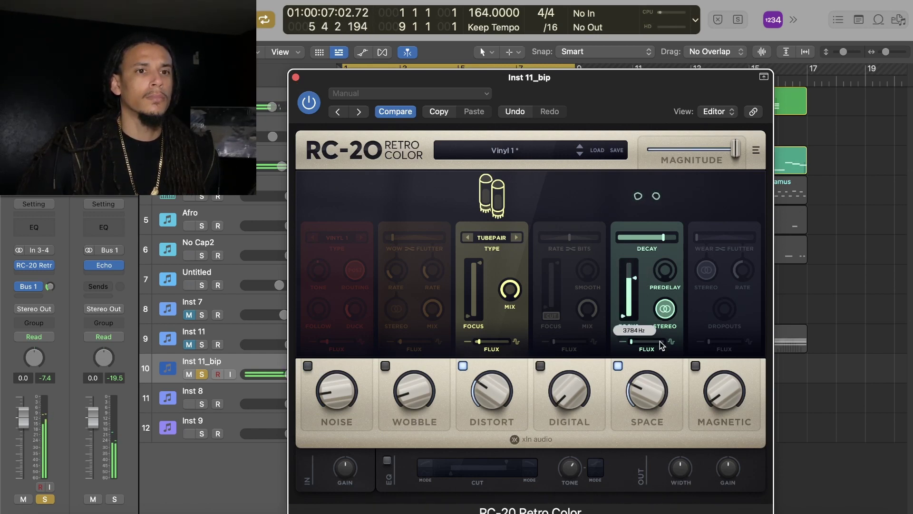
Step: Set the decay of RC-20's Space module to 69% on the Inst 11_bip track and close the effect
left_click_drag(659, 240, 657, 239)
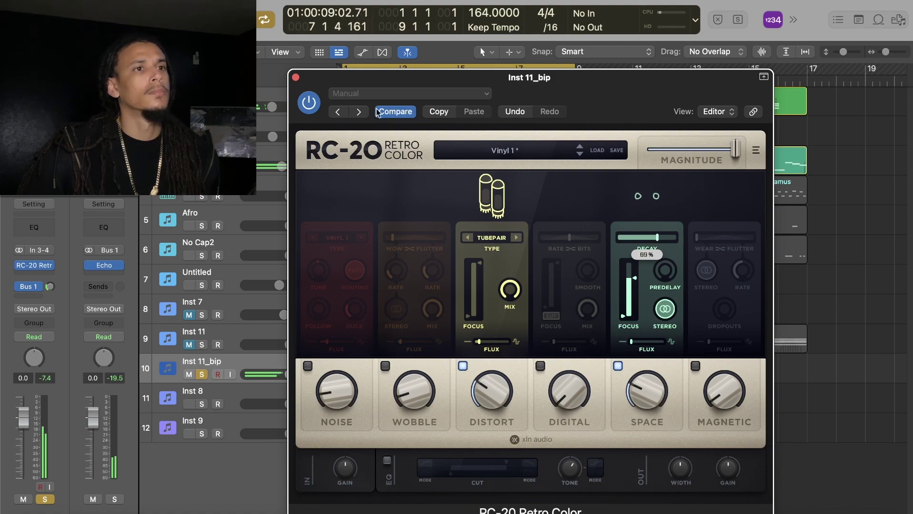
left_click(295, 77)
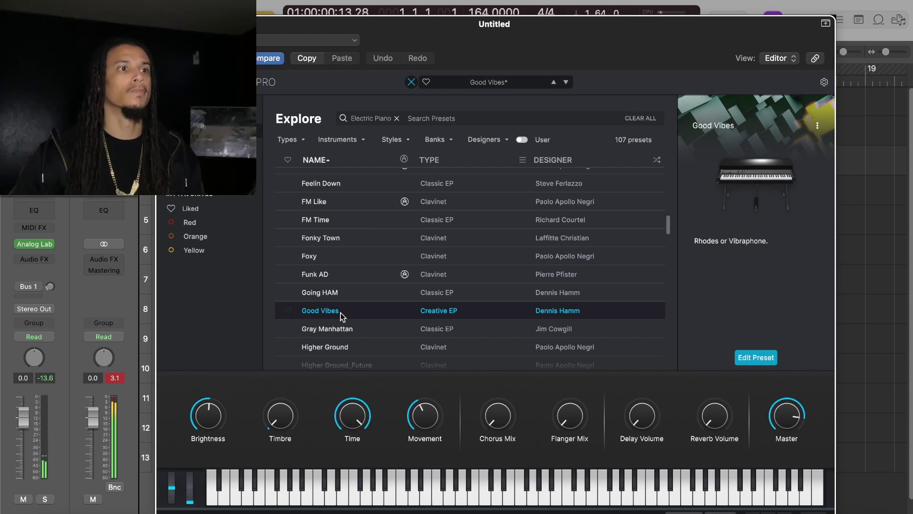
Step: Quantize the Untitled Good Vibes region to 1/16 notes and nudge the high note just after bar 6 slightly earlier in the piano roll
key("super+w")
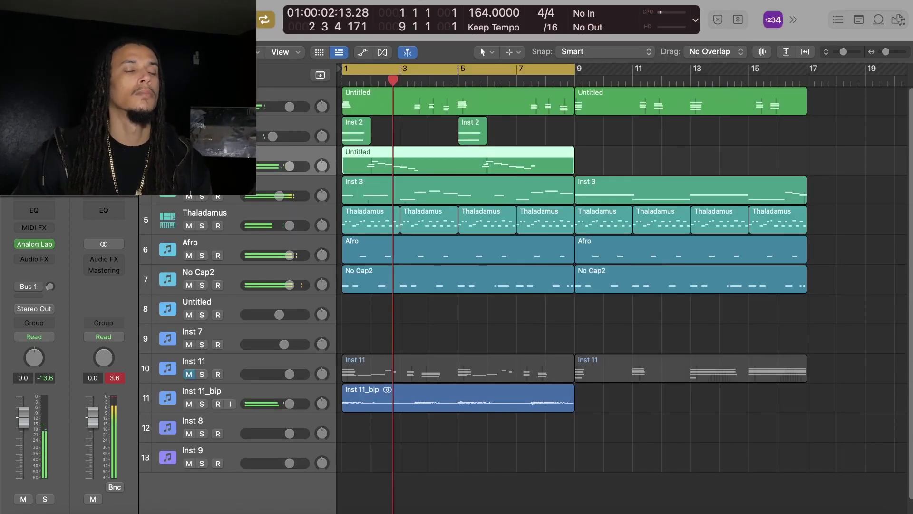
left_click(91, 85)
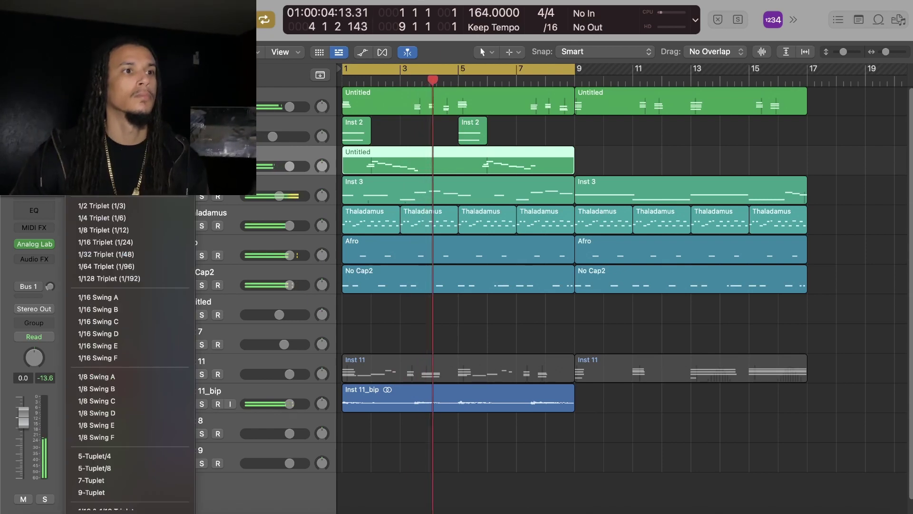
left_click(91, 146)
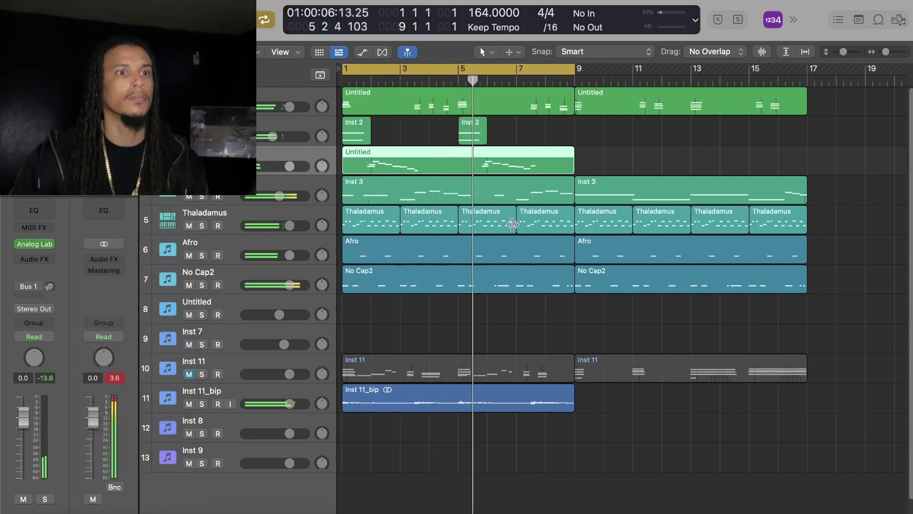
double_click(440, 161)
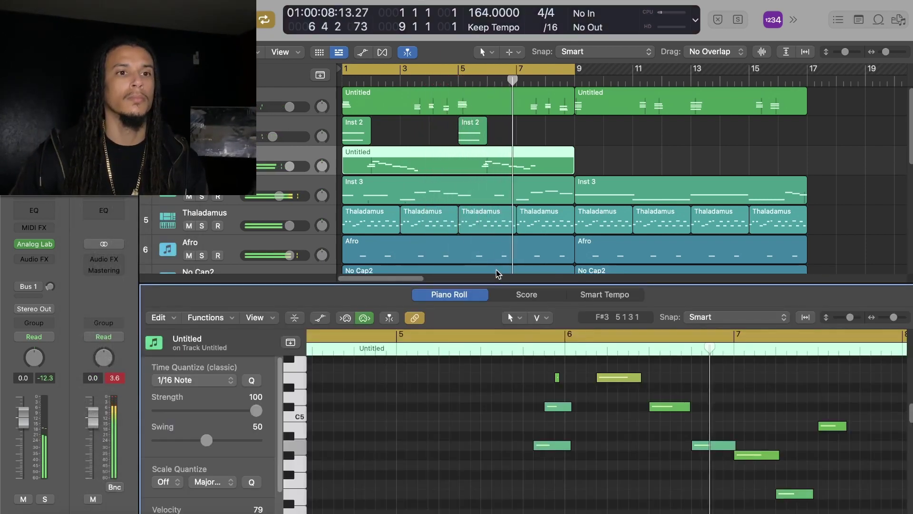
left_click_drag(613, 378, 602, 378)
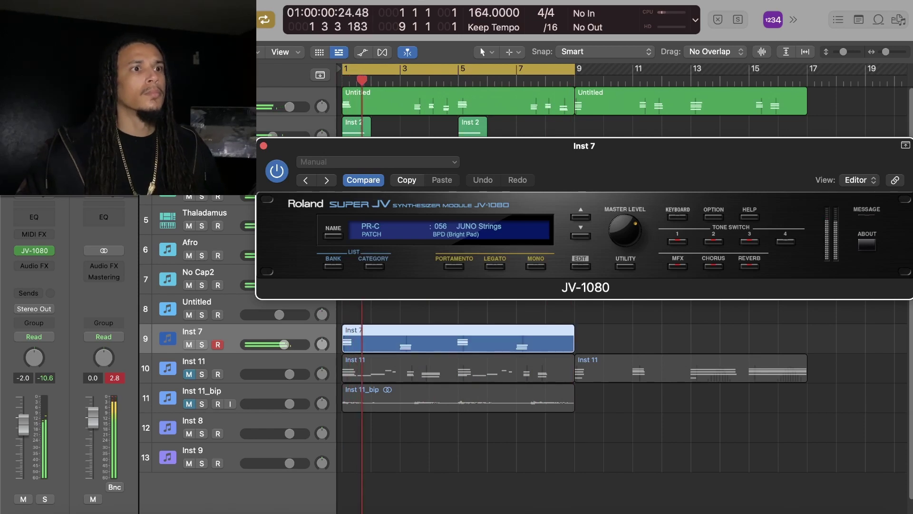
Step: Quantize the Inst 7 JUNO Strings region and add a Channel EQ with a 36 dB/Oct low cut at about 109 Hz
left_click(99, 90)
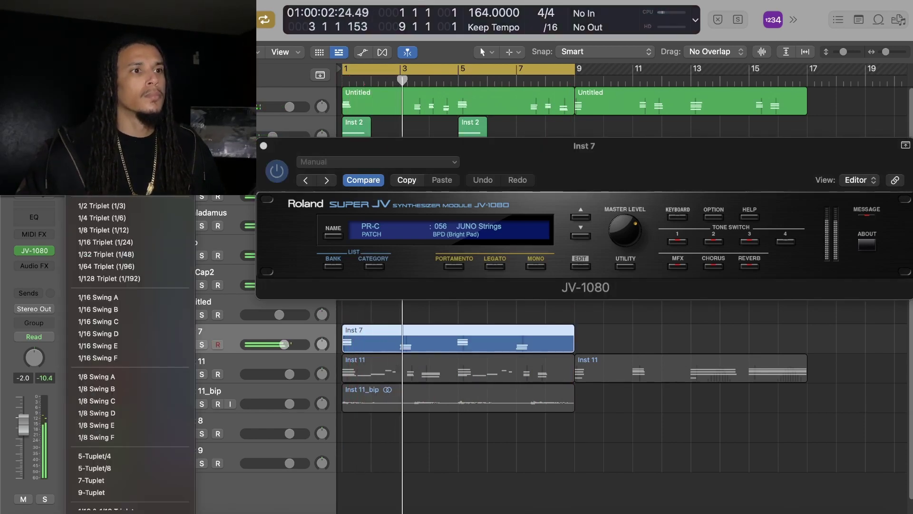
left_click(92, 151)
left_click(34, 217)
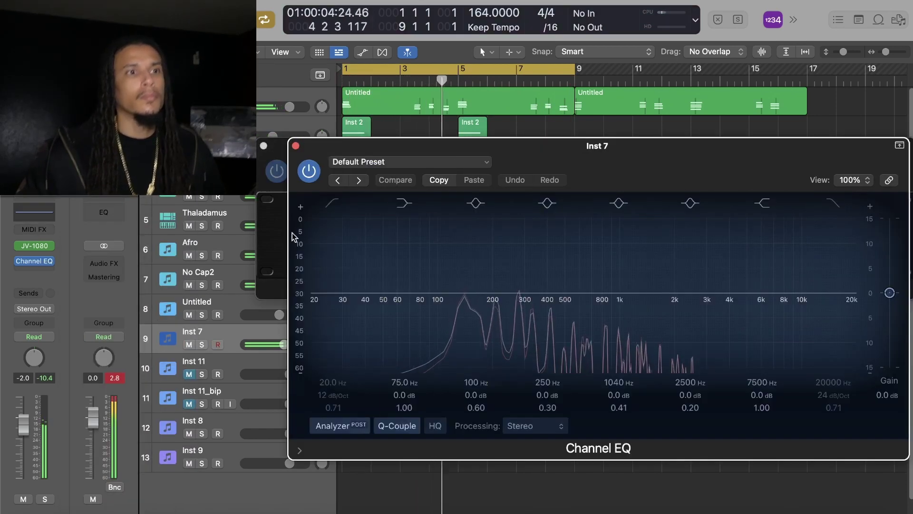
left_click(333, 203)
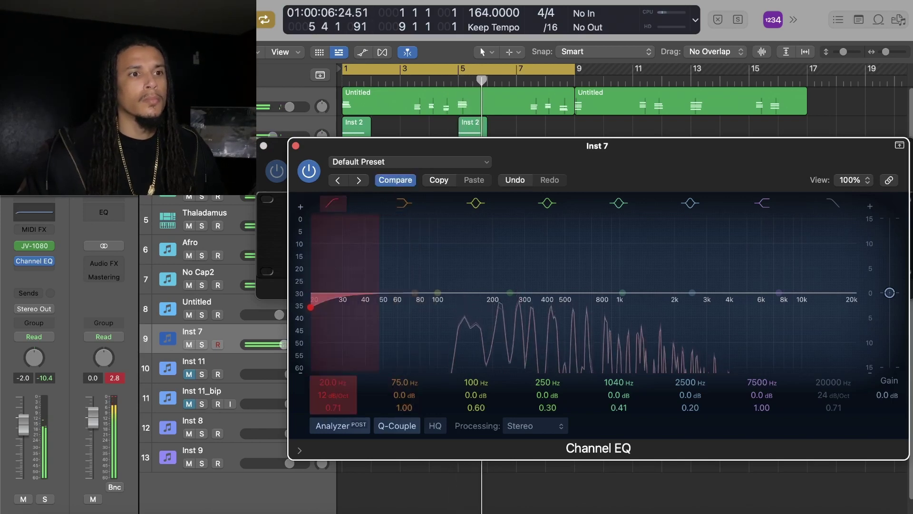
left_click_drag(311, 306, 453, 309)
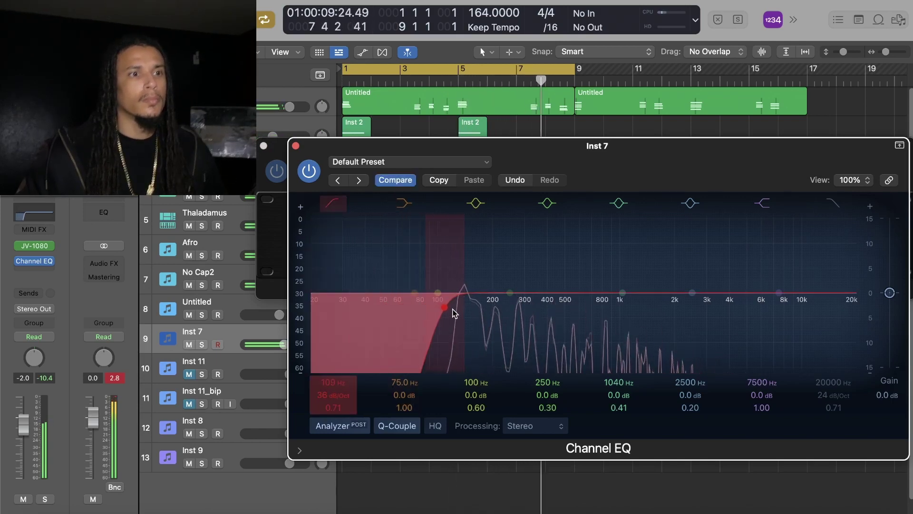
left_click(296, 146)
left_click(264, 145)
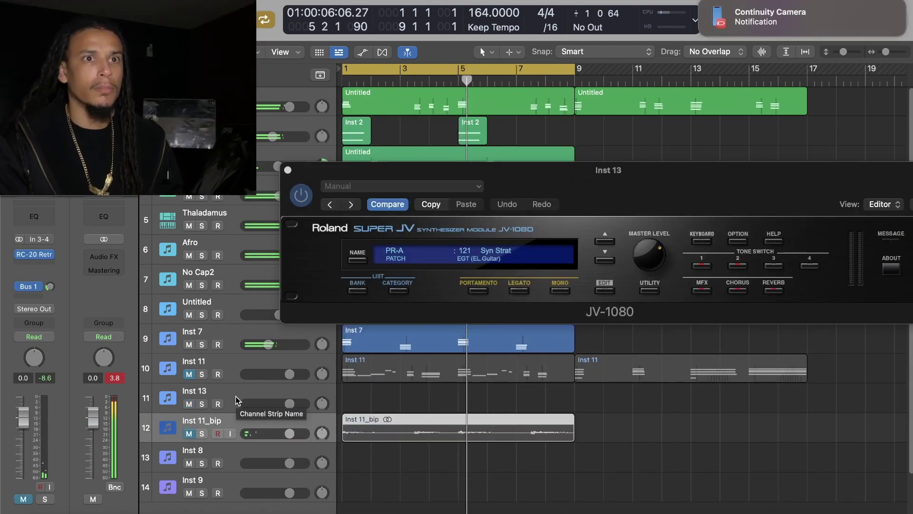
Step: Record a JV-1080 Syn Strat part on the Inst 13 track from bar 2 to bar 9 and open the region's quantize choices
left_click(235, 397)
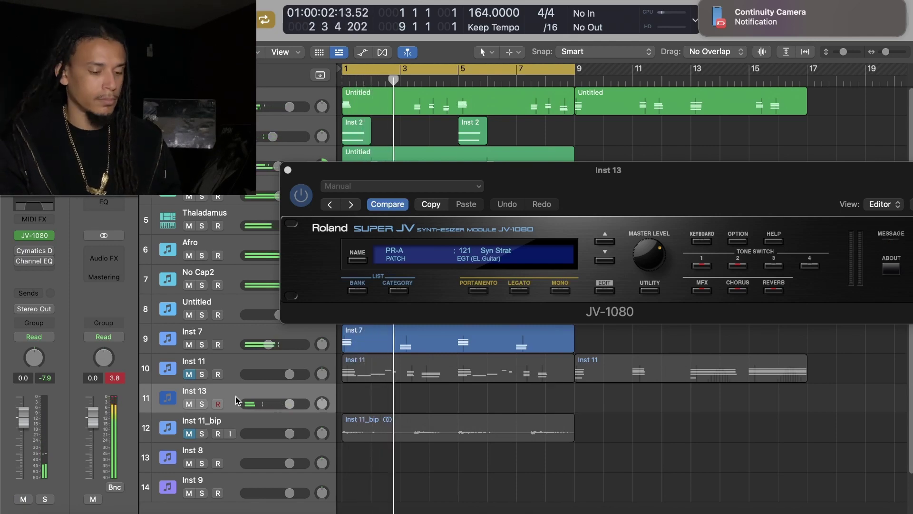
key("r")
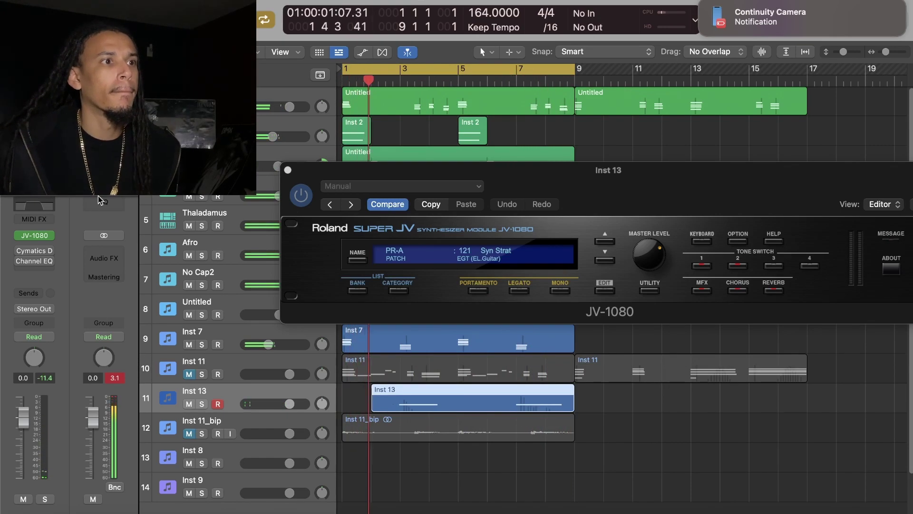
left_click(95, 95)
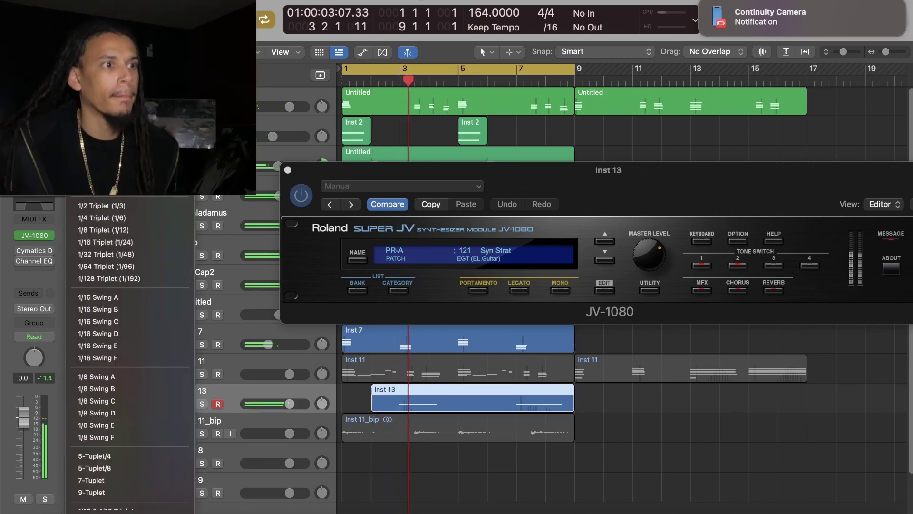
key("Escape")
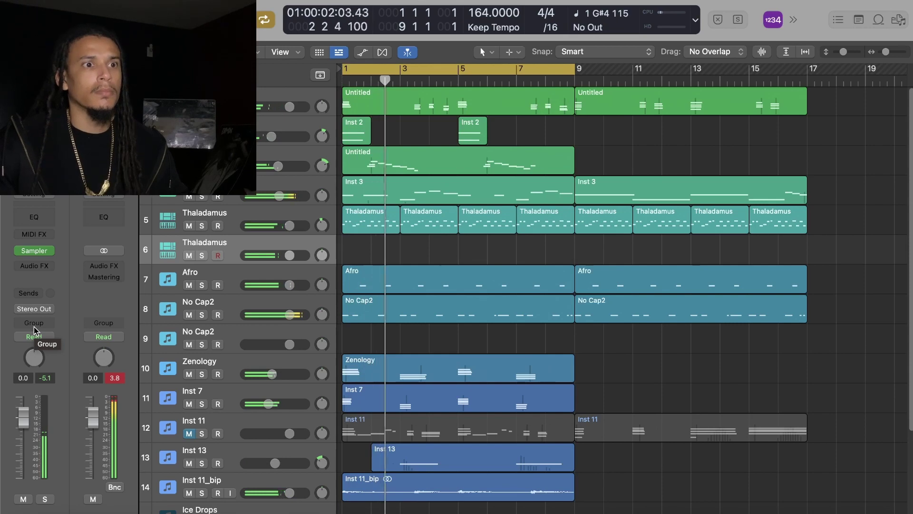
Step: Audition the downloaded drum samples over the beat and add AL_HUG_74_tom_fill_pick_up.wav as a new Quick Sampler track
key("space")
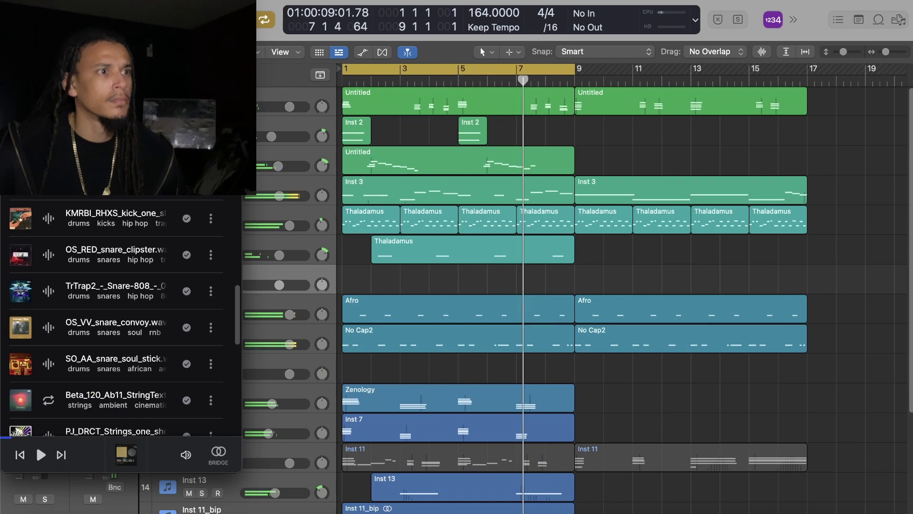
key("Down")
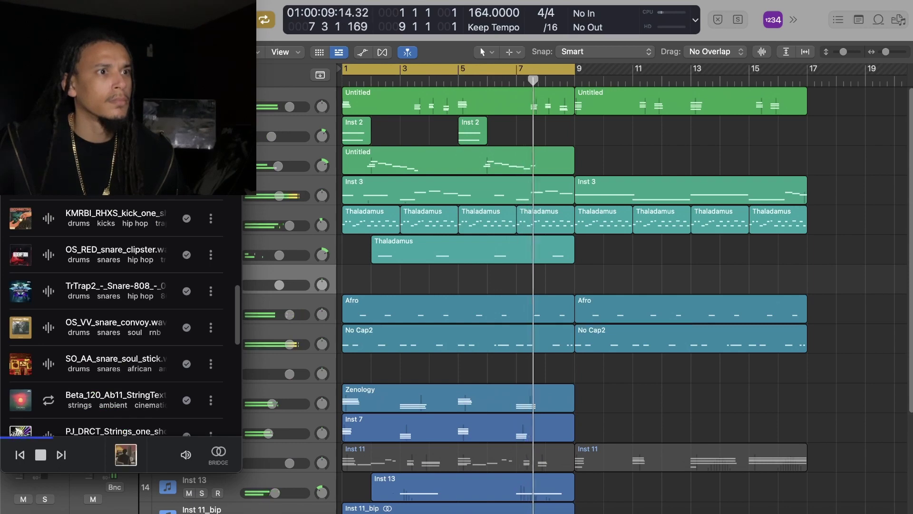
scroll(60, 202, "up", 3)
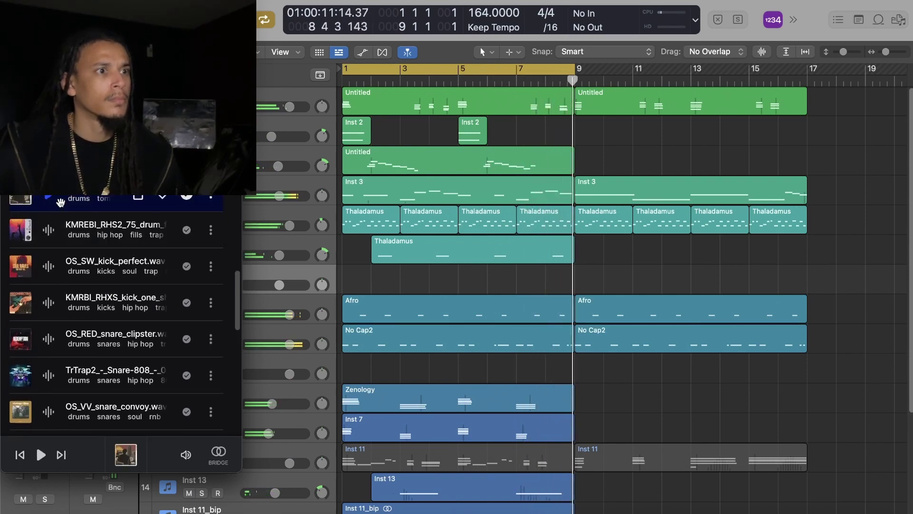
left_click_drag(71, 230, 290, 457)
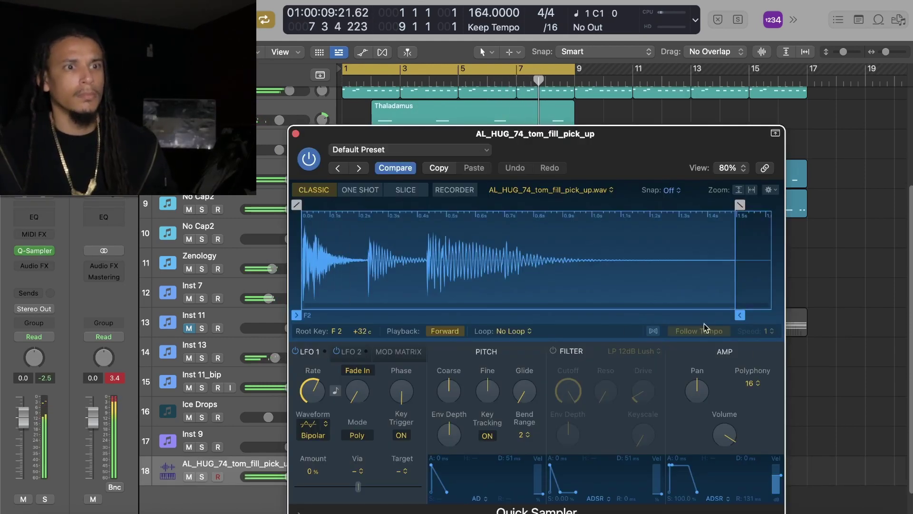
Step: Switch the tom fill's Quick Sampler to Slice mode and adjust its fine pitch to about -1 cent against the beat
left_click(412, 191)
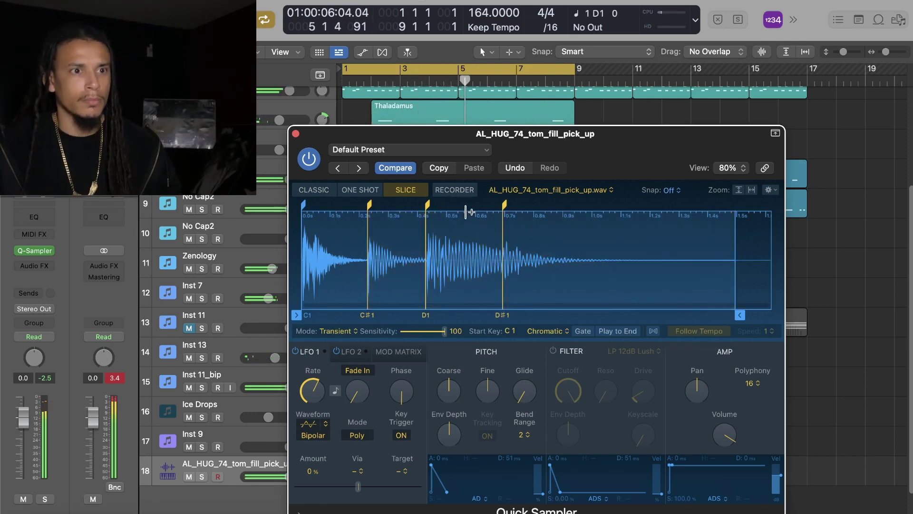
left_click_drag(485, 386, 487, 380)
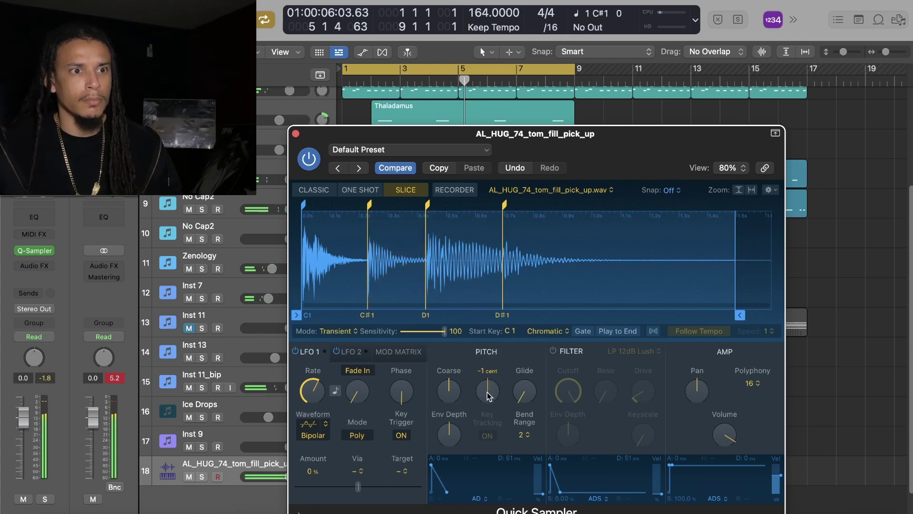
key("space")
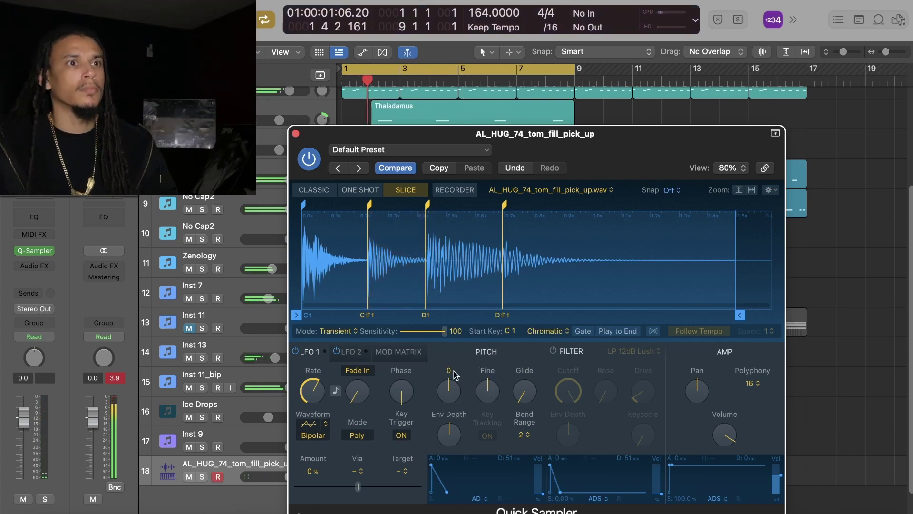